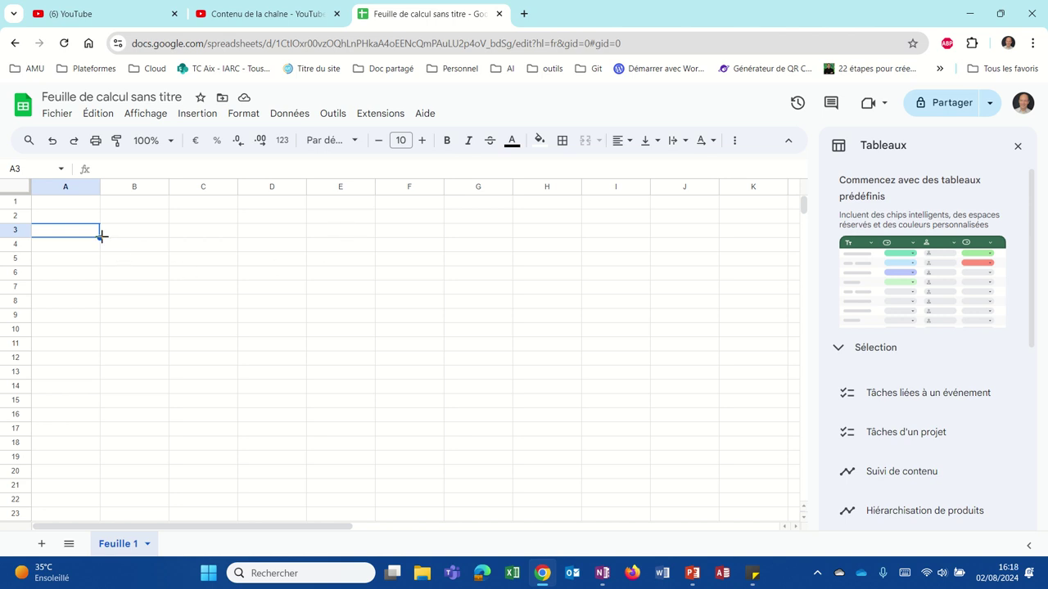
Step: Enter 0 and 1 in D3:D4 and extend the counting series down to 20 in D23
{"action": "left_click", "coordinate": [264, 236]}
{"action": "type", "text": "0"}
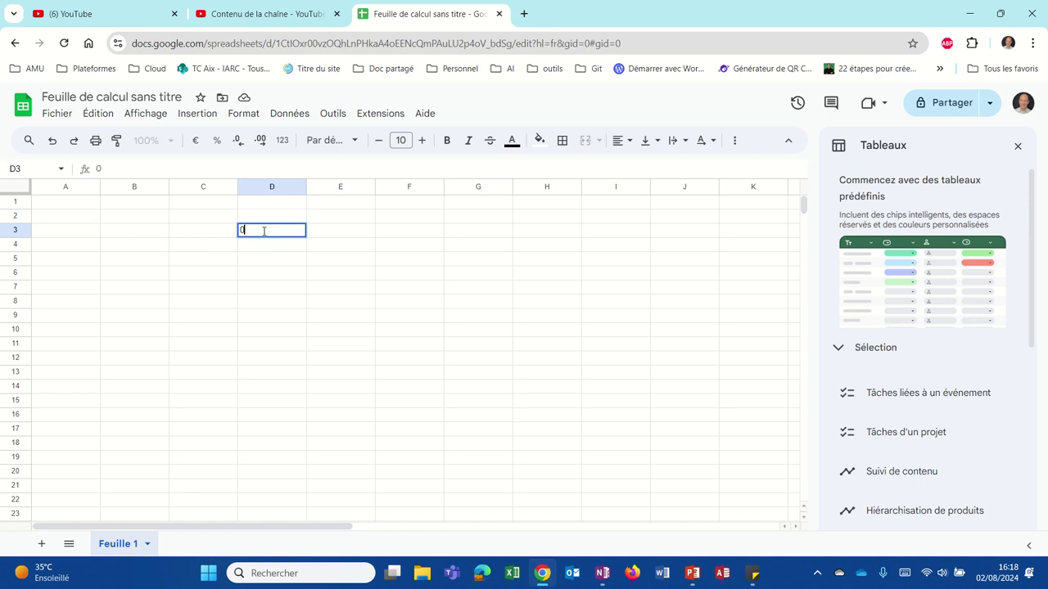
{"action": "key", "text": "Return"}
{"action": "type", "text": "1"}
{"action": "key", "text": "Return"}
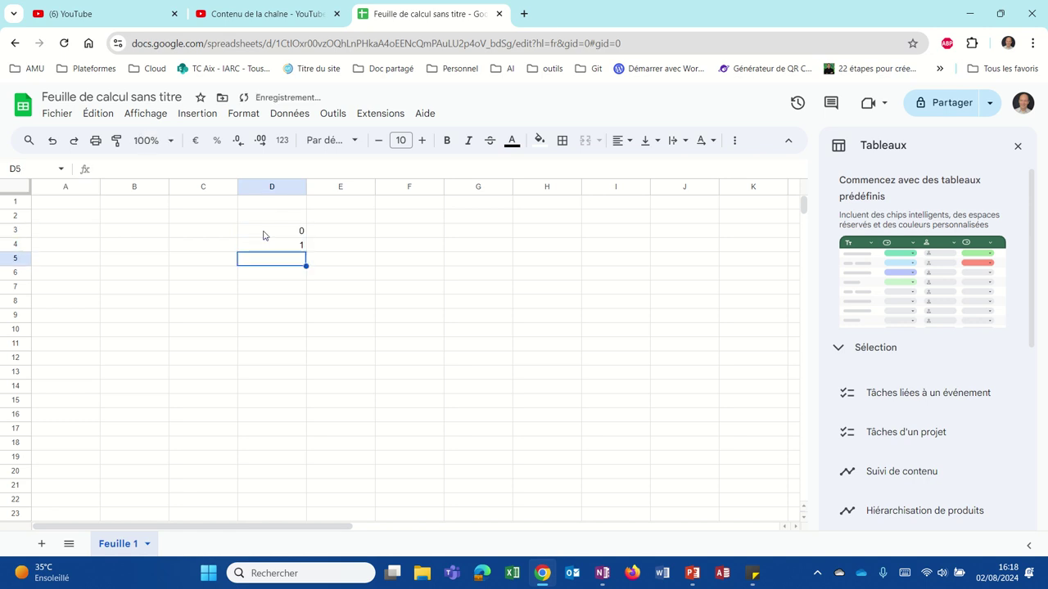
{"action": "left_click", "coordinate": [264, 235]}
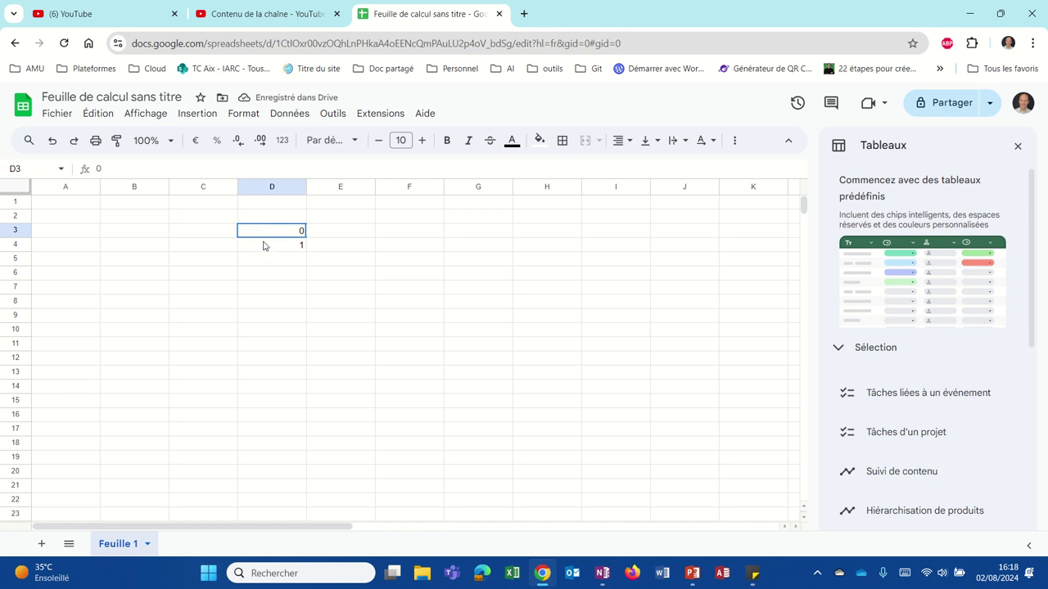
{"action": "left_click_drag", "start_coordinate": [264, 245], "coordinate": [264, 245]}
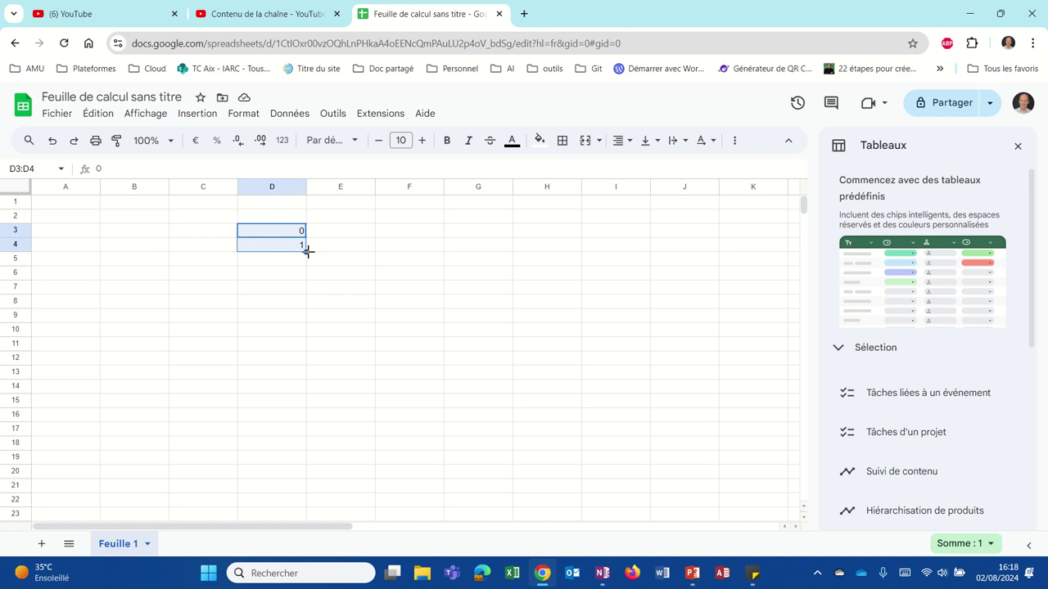
{"action": "left_click_drag", "start_coordinate": [306, 251], "coordinate": [310, 407]}
{"action": "left_click_drag", "start_coordinate": [310, 407], "coordinate": [305, 518]}
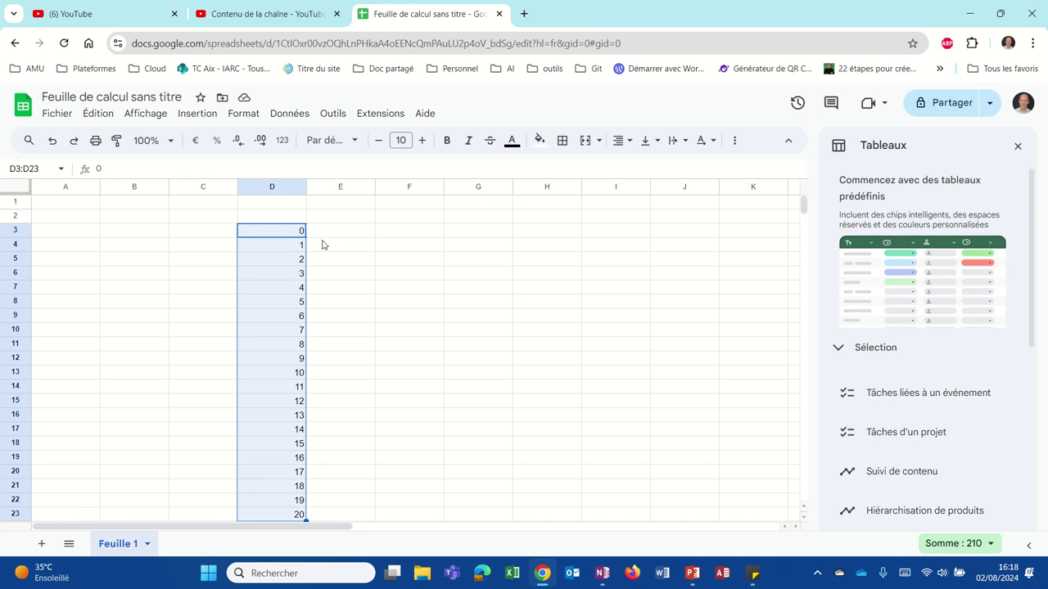
Step: Enter 20 and 15 in F3:F4, extend the descending series to F12, then clear D3:F23
{"action": "left_click", "coordinate": [388, 232]}
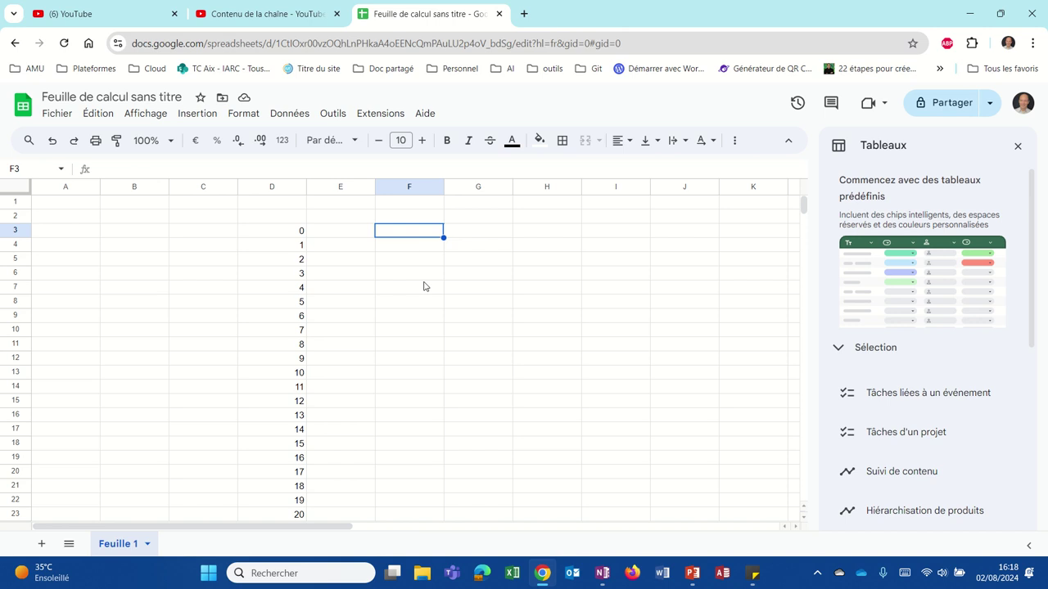
{"action": "type", "text": "20"}
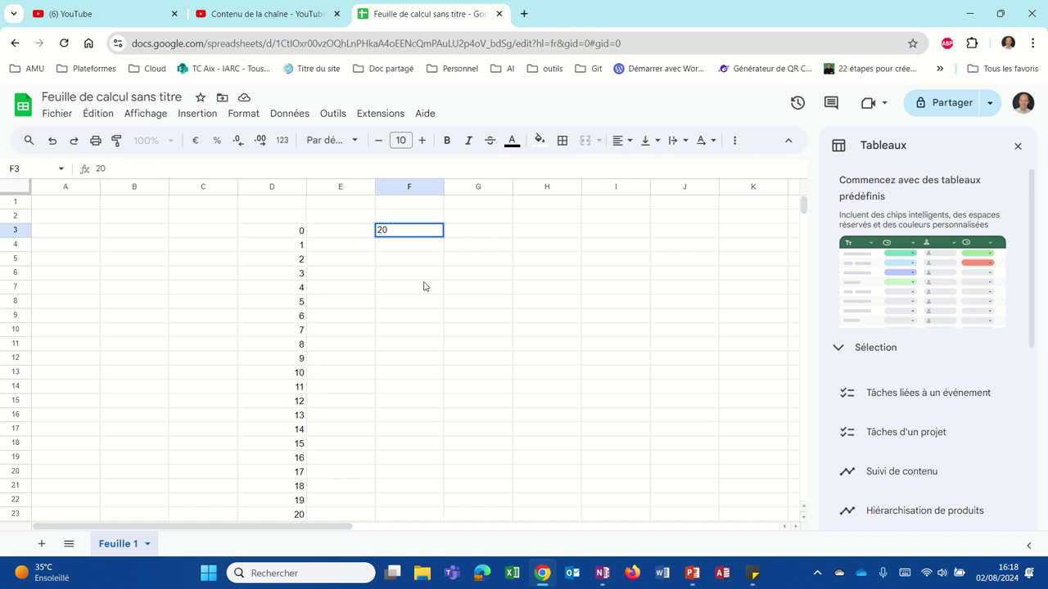
{"action": "key", "text": "Return"}
{"action": "type", "text": "15"}
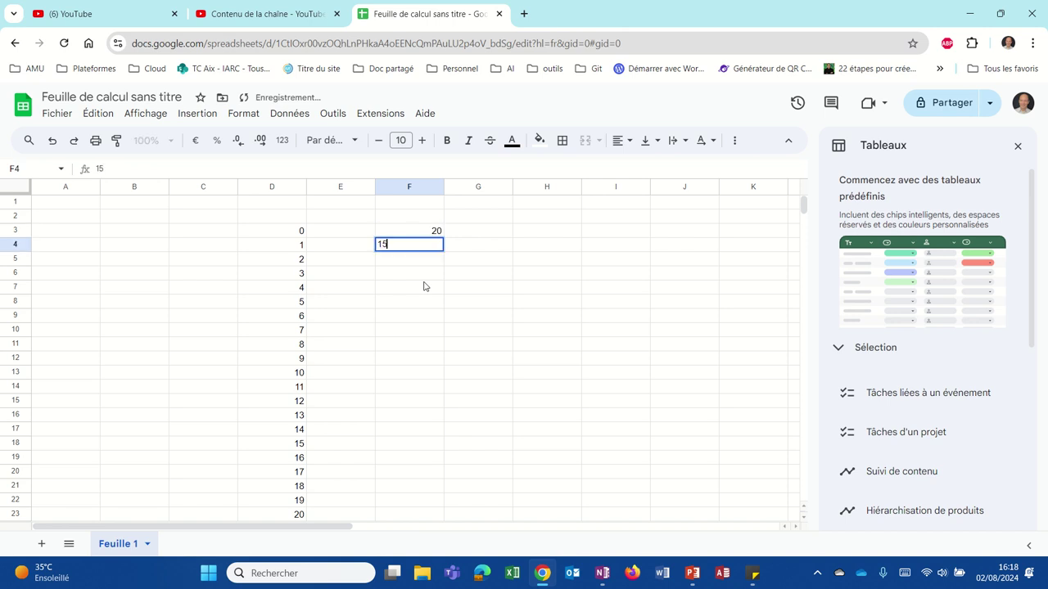
{"action": "key", "text": "Return"}
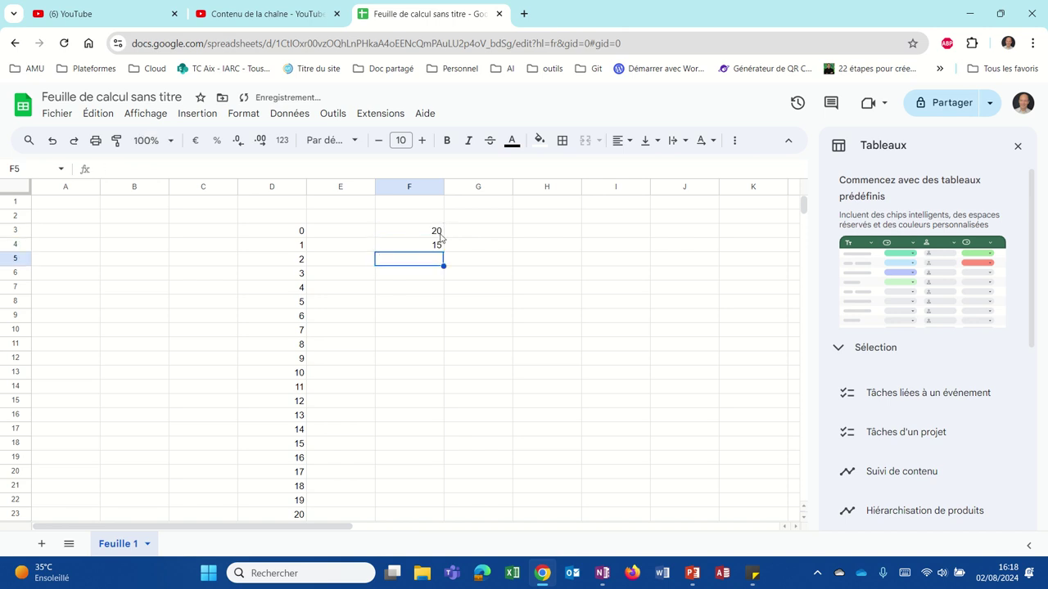
{"action": "left_click", "coordinate": [410, 233]}
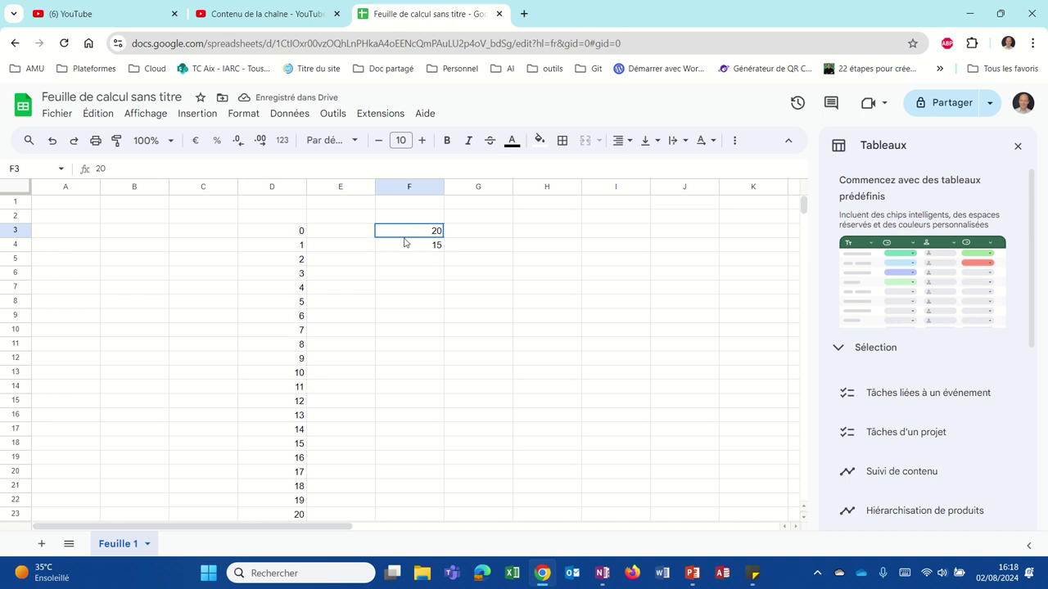
{"action": "left_click_drag", "start_coordinate": [410, 232], "coordinate": [434, 316]}
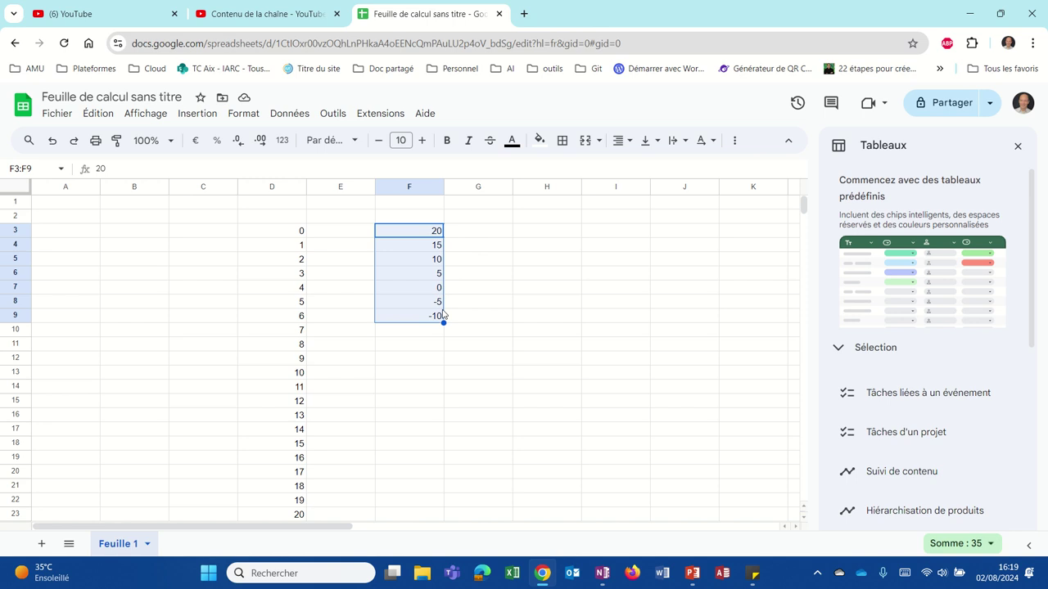
{"action": "left_click_drag", "start_coordinate": [442, 322], "coordinate": [443, 361]}
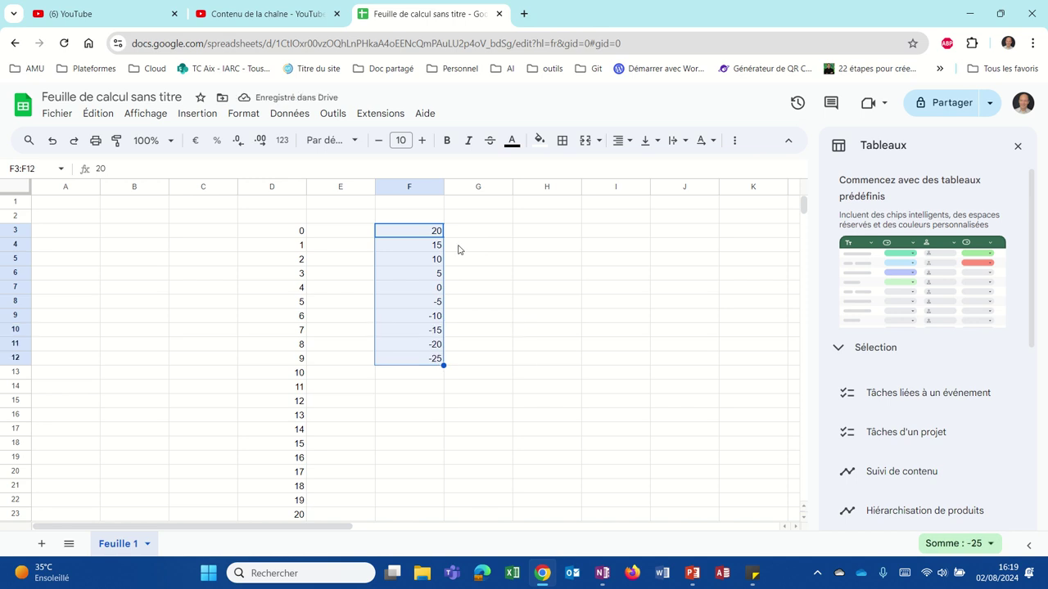
{"action": "left_click_drag", "start_coordinate": [292, 237], "coordinate": [387, 518]}
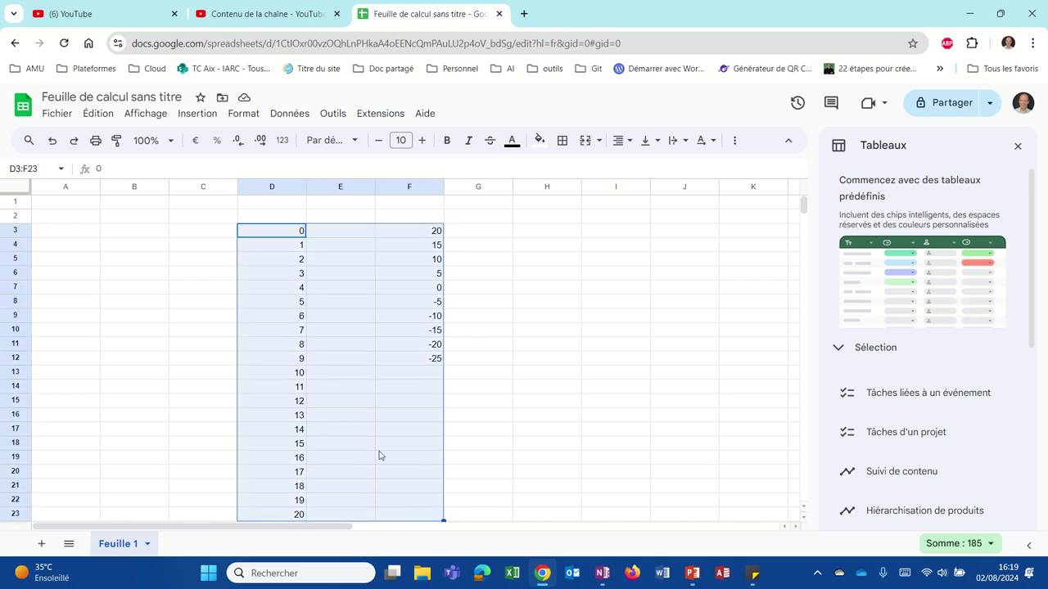
{"action": "key", "text": "Delete"}
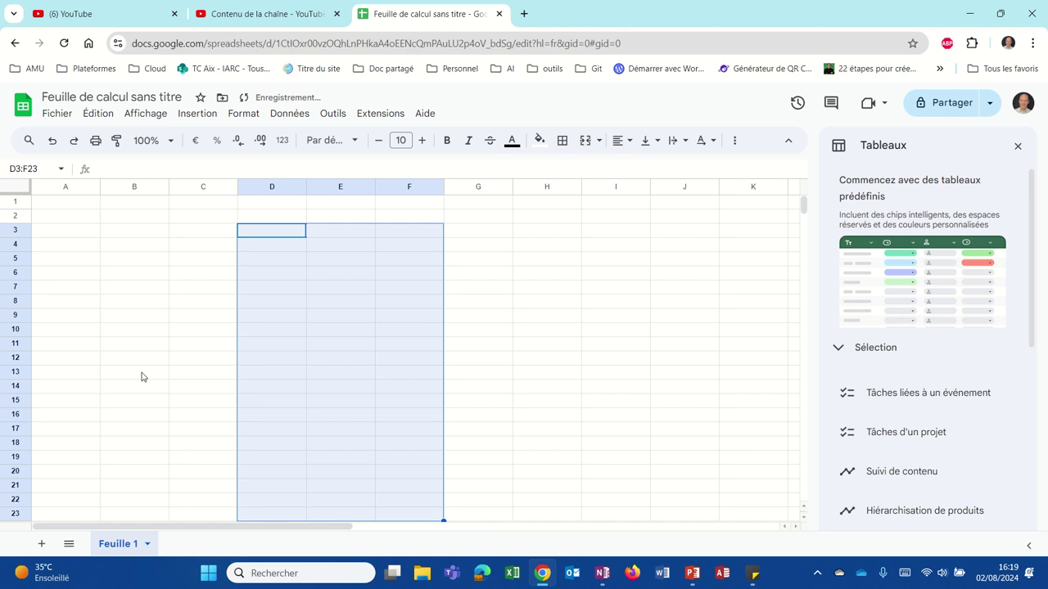
Step: Enter Produit 1 and Produit 2 in A3:A4 and extend the list through Produit 6 in A8
{"action": "left_click", "coordinate": [91, 230]}
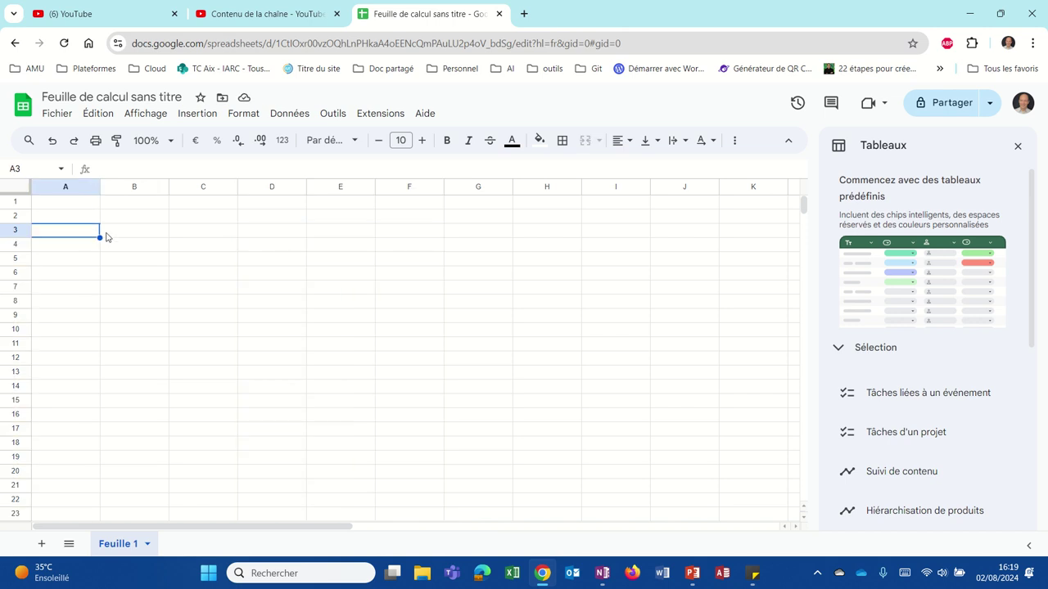
{"action": "type", "text": "P"}
{"action": "type", "text": "roduit 1"}
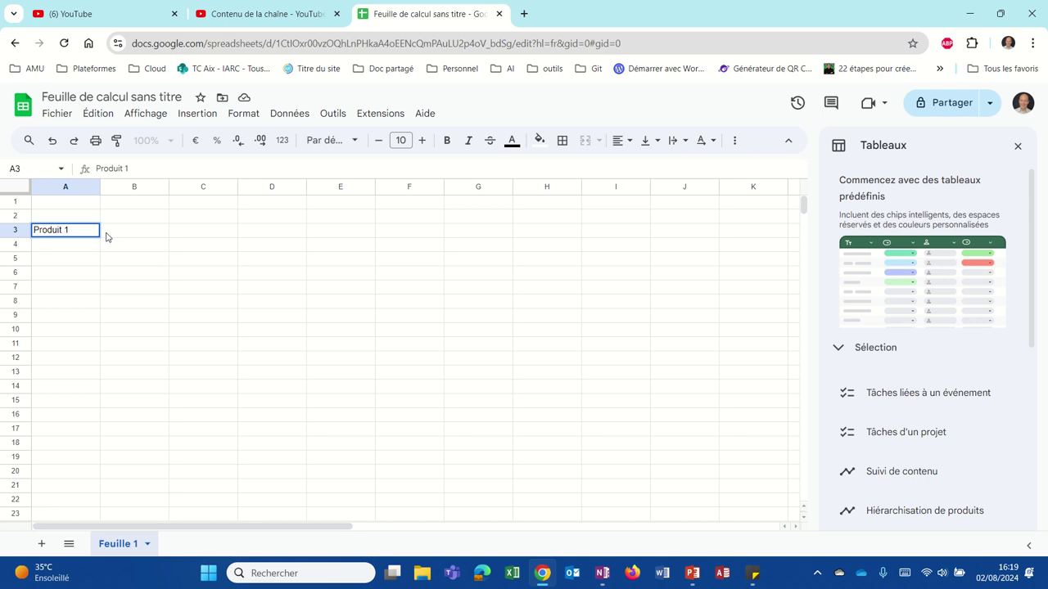
{"action": "key", "text": "Return"}
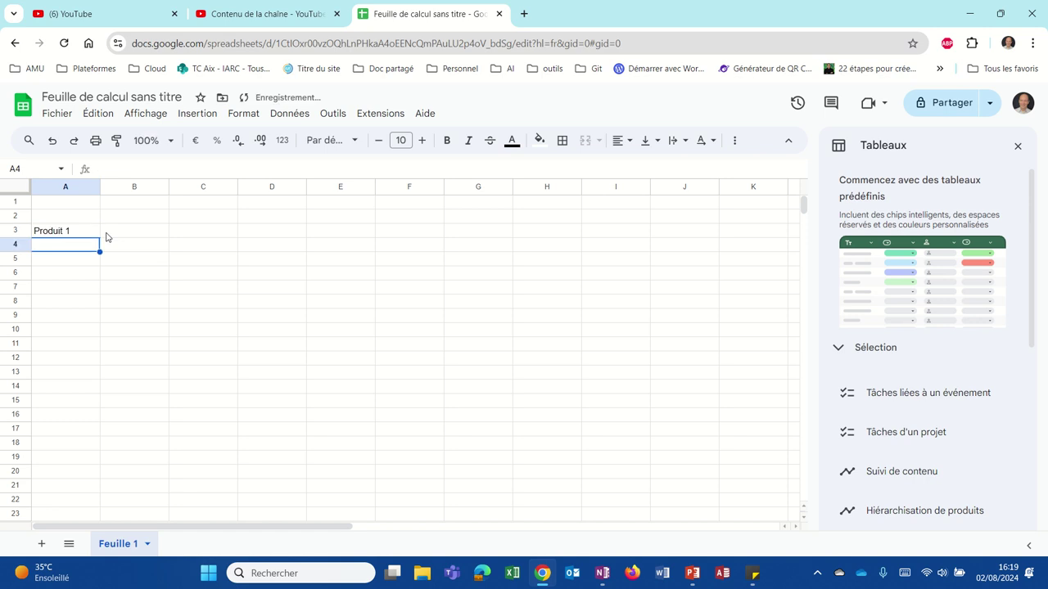
{"action": "type", "text": "Produit "}
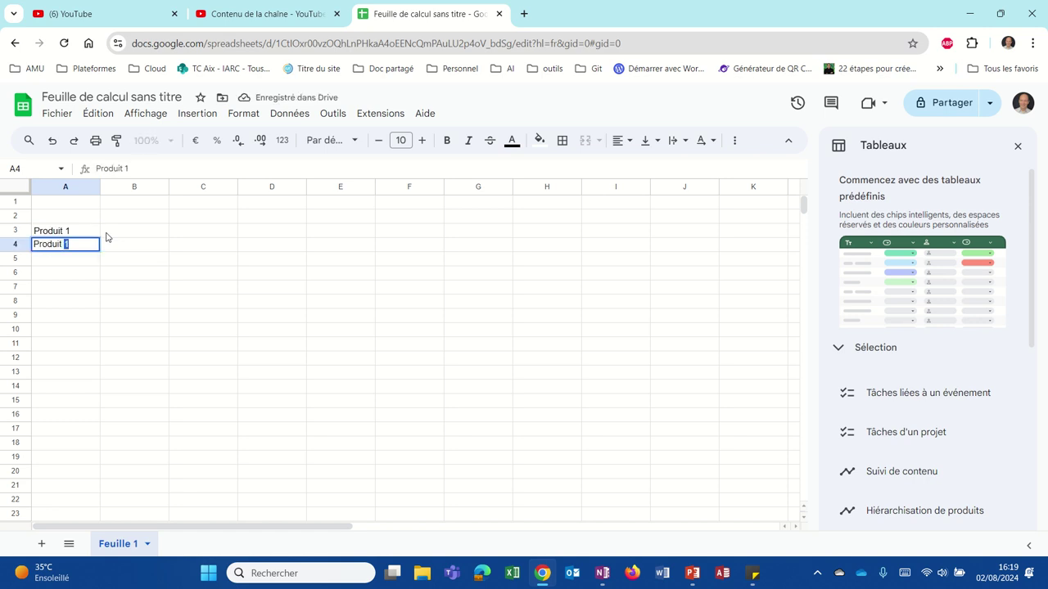
{"action": "type", "text": "3"}
{"action": "type", "text": "2"}
{"action": "key", "text": "Return"}
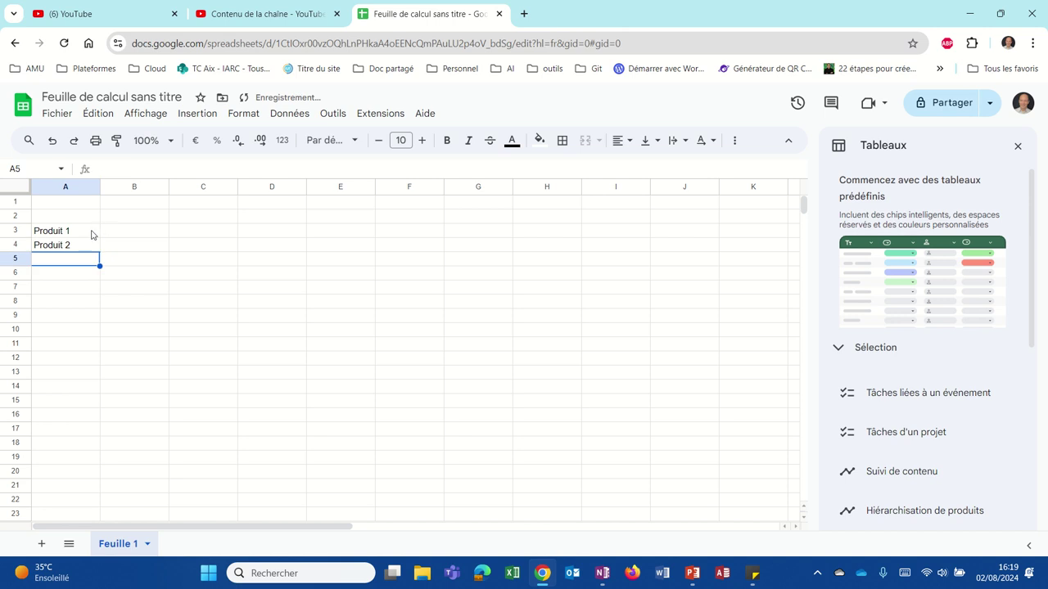
{"action": "left_click", "coordinate": [93, 234]}
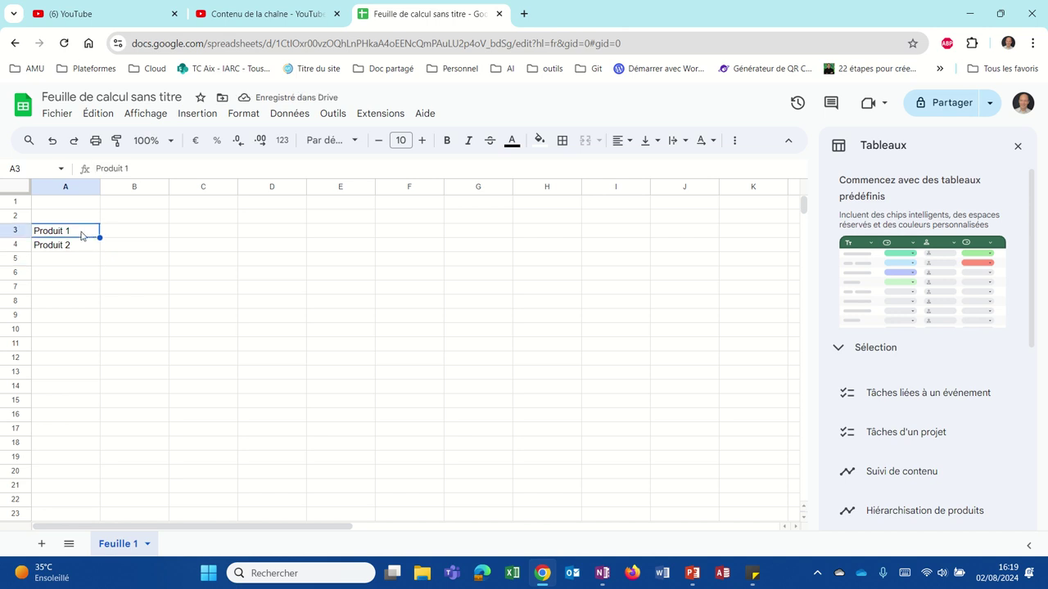
{"action": "left_click_drag", "start_coordinate": [88, 235], "coordinate": [94, 296]}
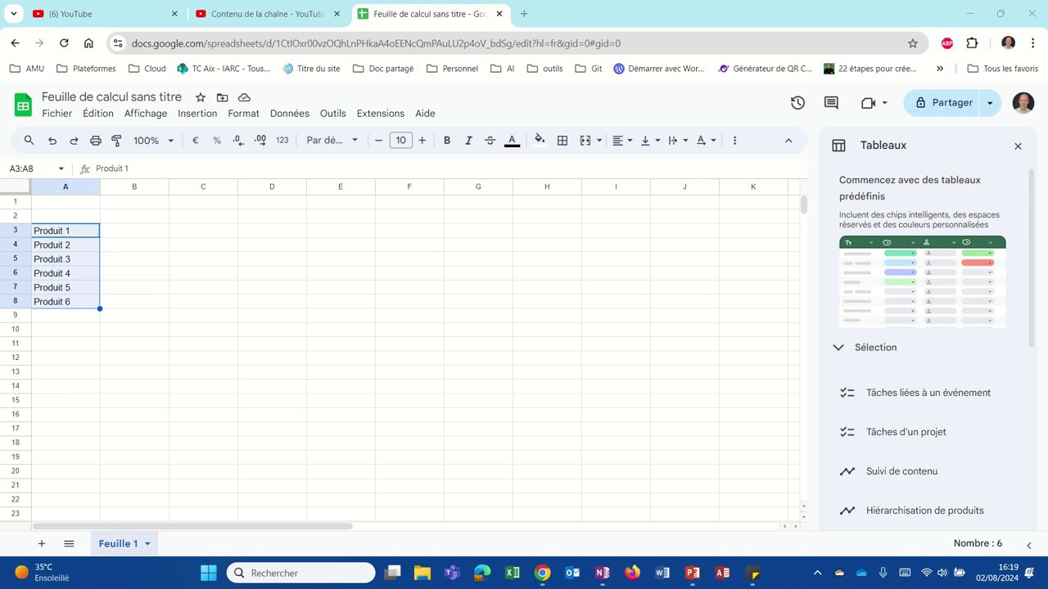
{"action": "key", "text": "ctrl+z"}
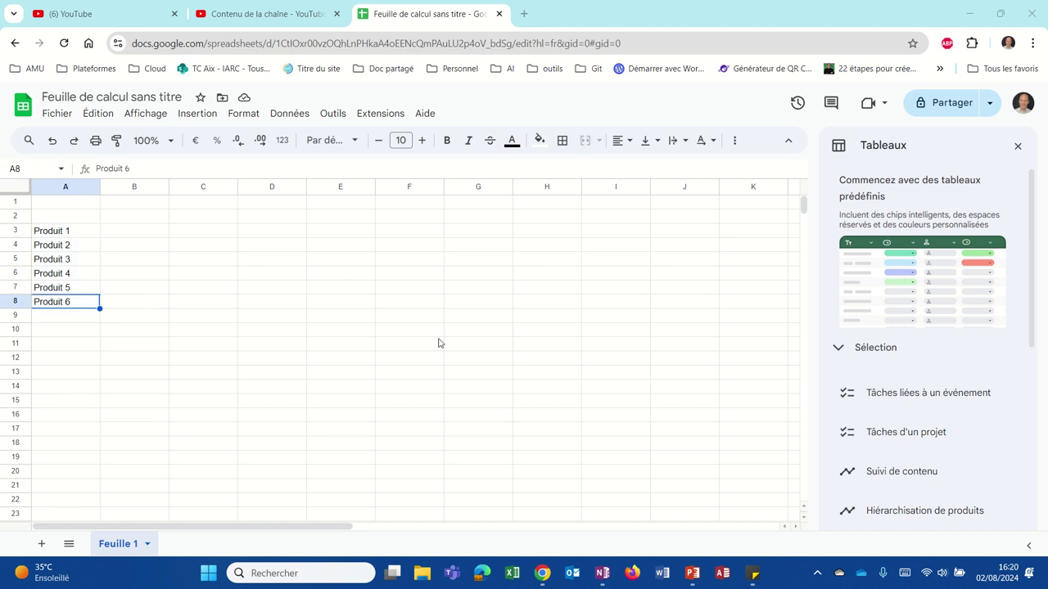
Step: Enter janvier and février in C11:D11 and extend the months across to juin in H11
{"action": "left_click", "coordinate": [221, 347]}
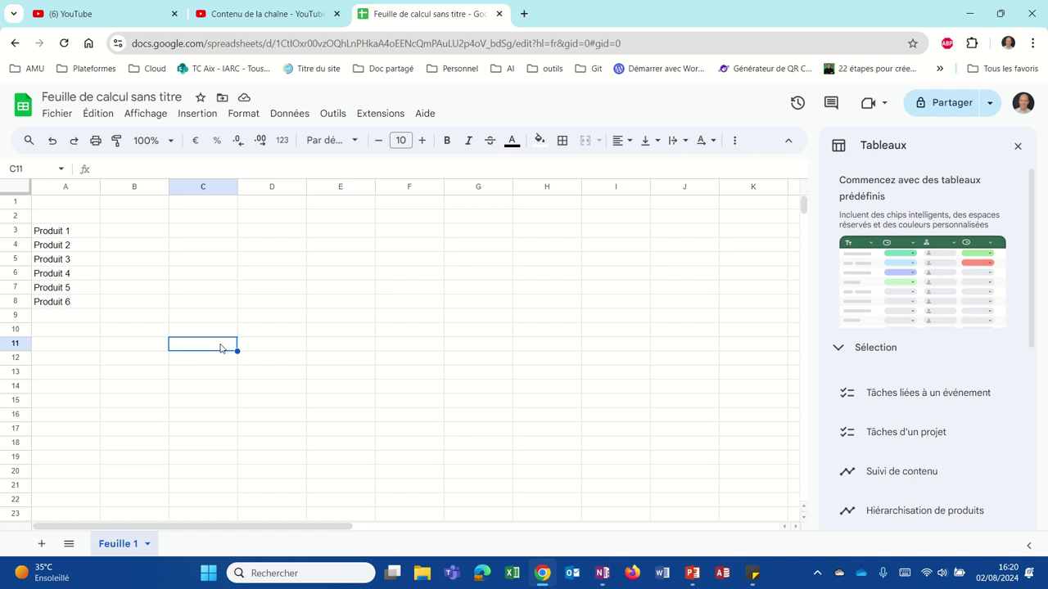
{"action": "double_click", "coordinate": [221, 343]}
{"action": "type", "text": "nvier"}
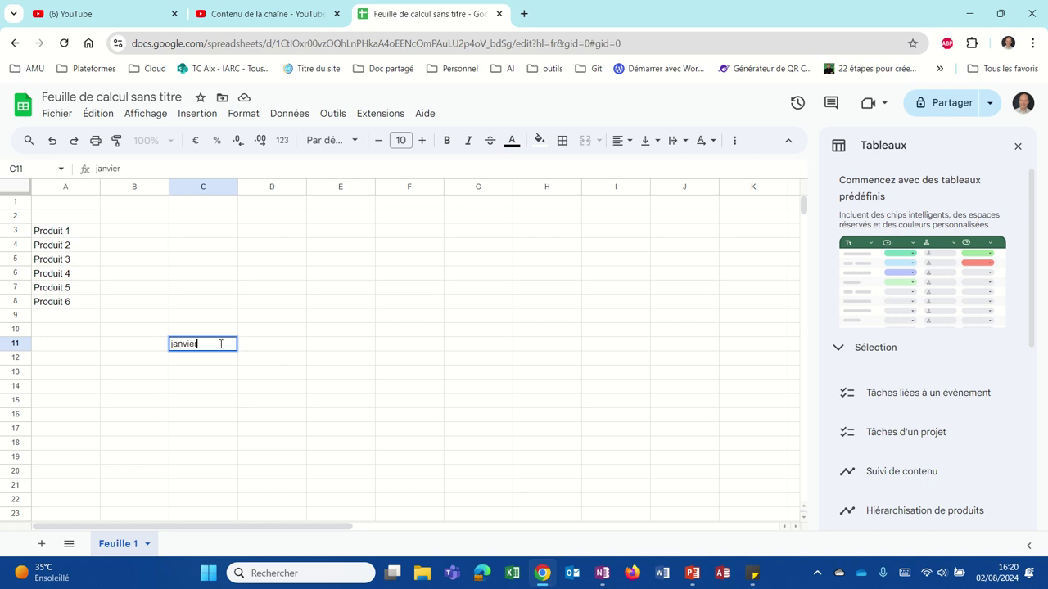
{"action": "key", "text": "Tab"}
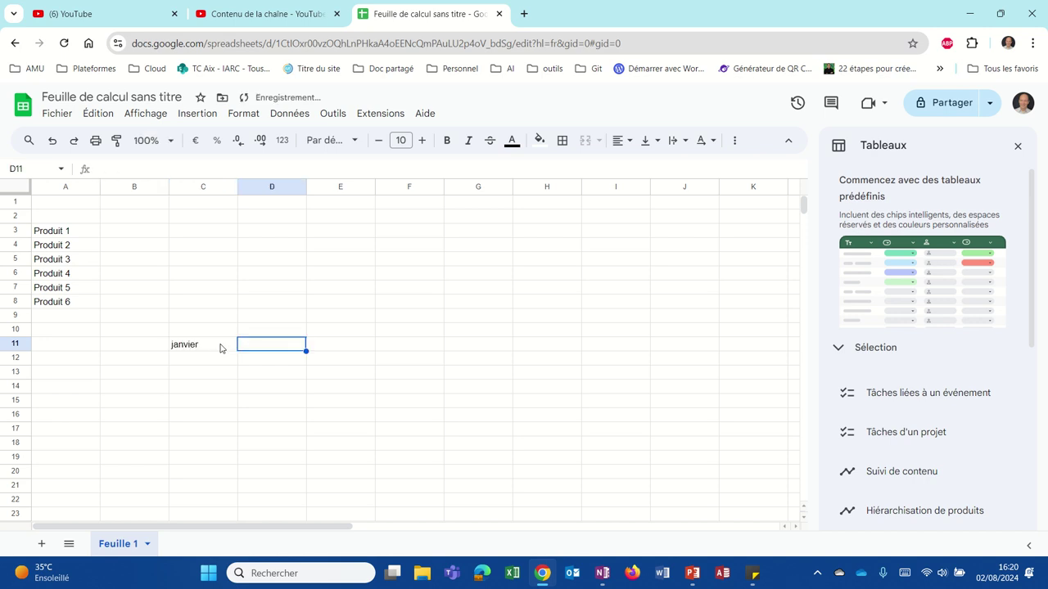
{"action": "type", "text": "février"}
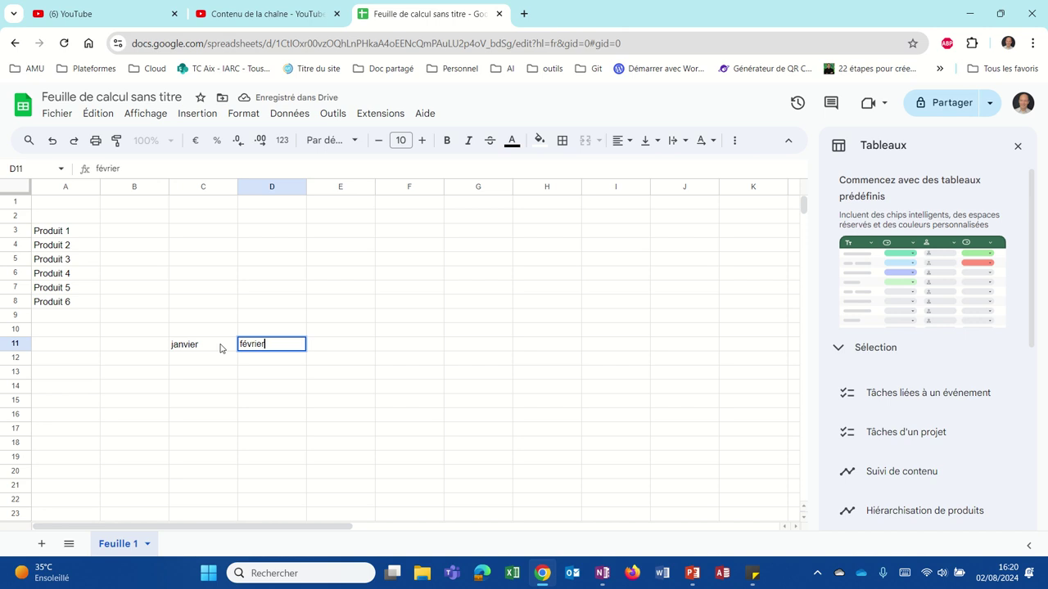
{"action": "key", "text": "Return"}
{"action": "left_click", "coordinate": [220, 348]}
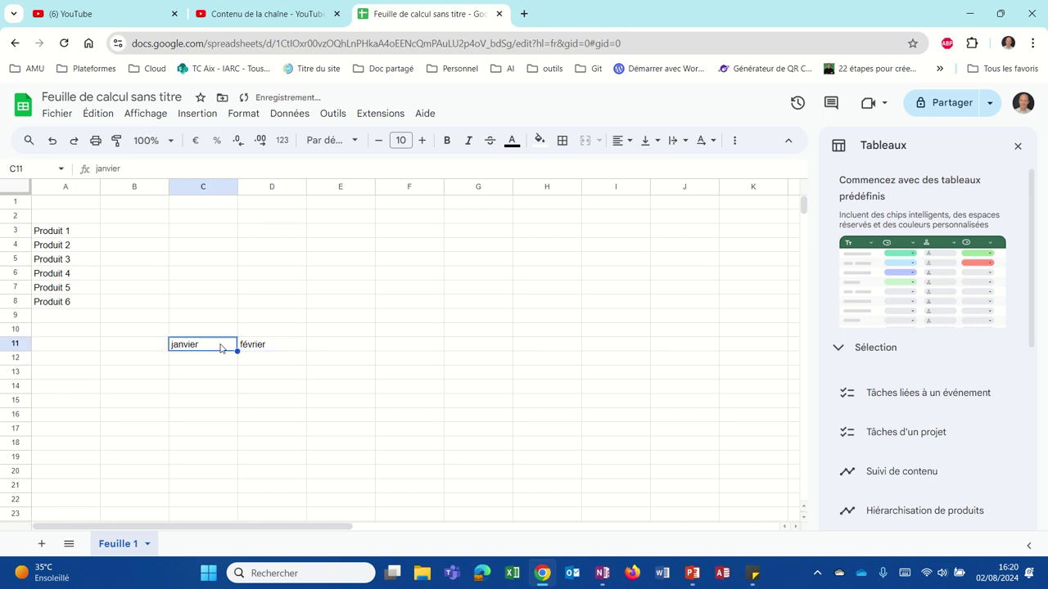
{"action": "left_click_drag", "start_coordinate": [220, 349], "coordinate": [555, 365]}
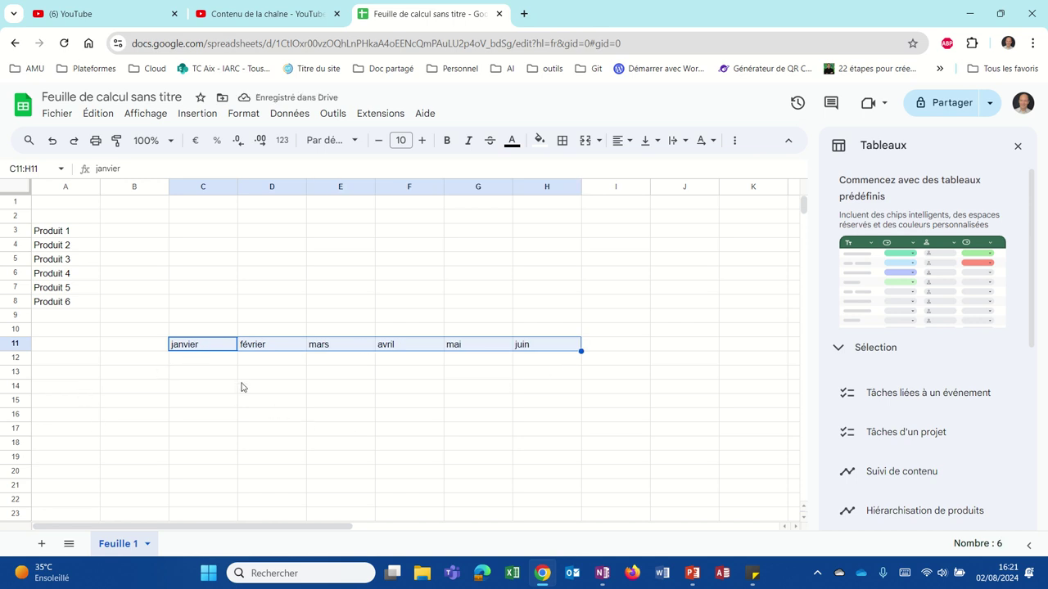
{"action": "left_click", "coordinate": [217, 365]}
Step: Enter lundi and mardi in C12:C13 and extend the weekdays through dimanche, then lundi and mardi, to C20
{"action": "type", "text": "lundi"}
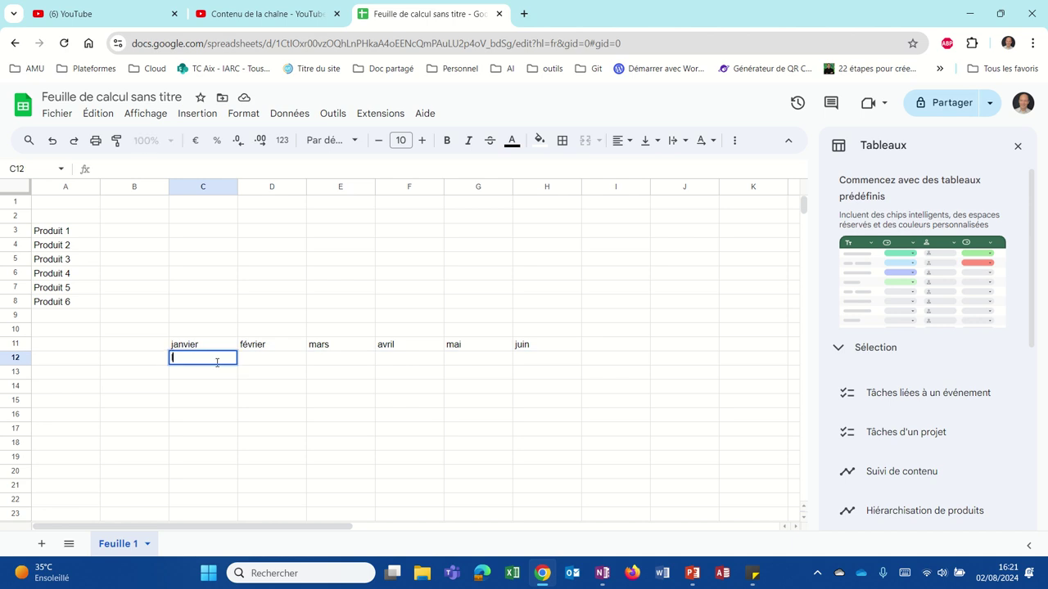
{"action": "key", "text": "Return"}
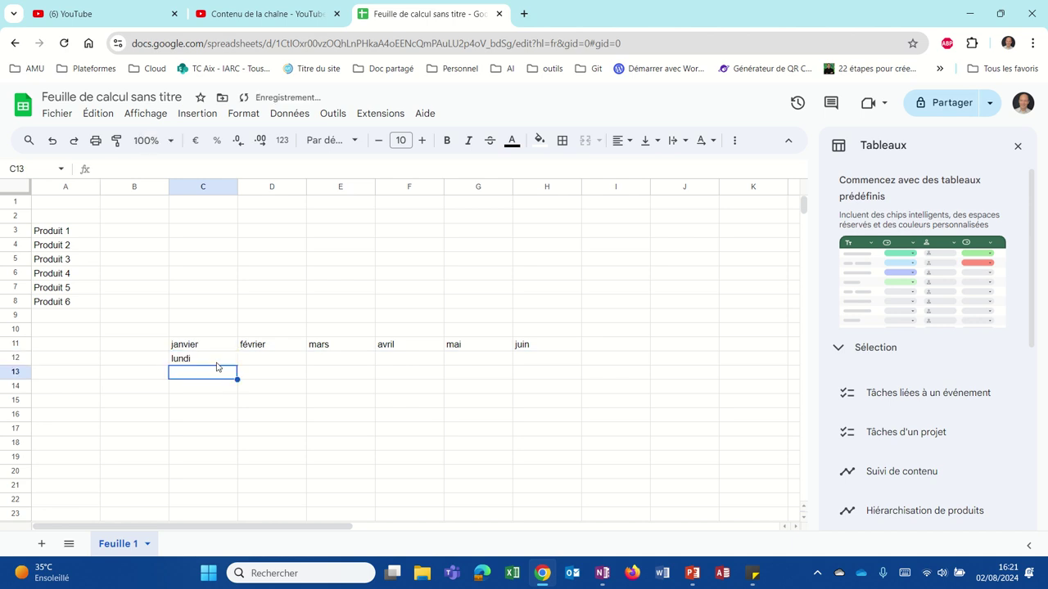
{"action": "type", "text": "mardi"}
{"action": "key", "text": "Return"}
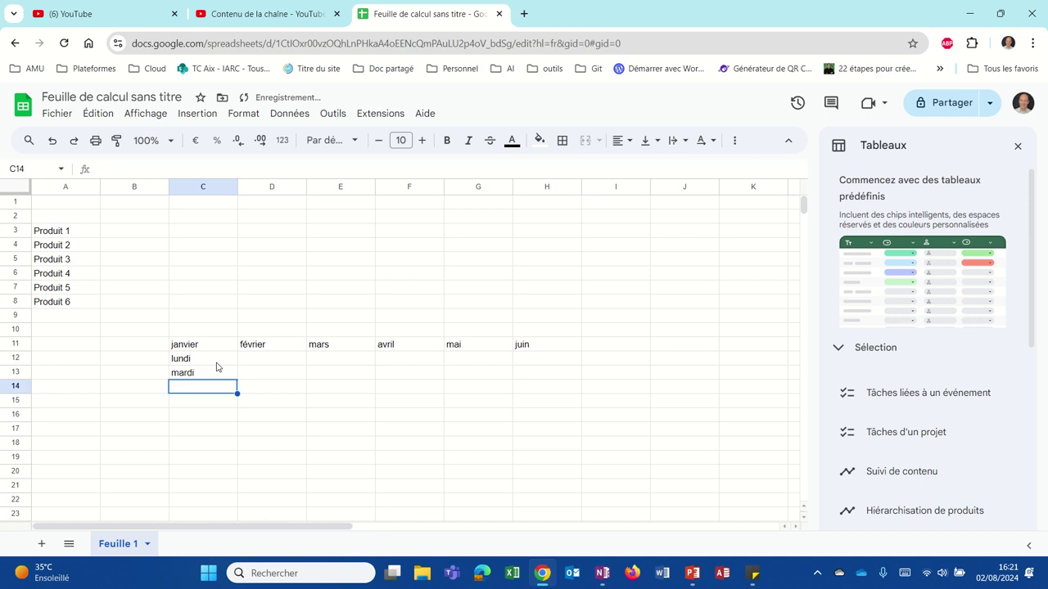
{"action": "left_click_drag", "start_coordinate": [217, 367], "coordinate": [209, 376]}
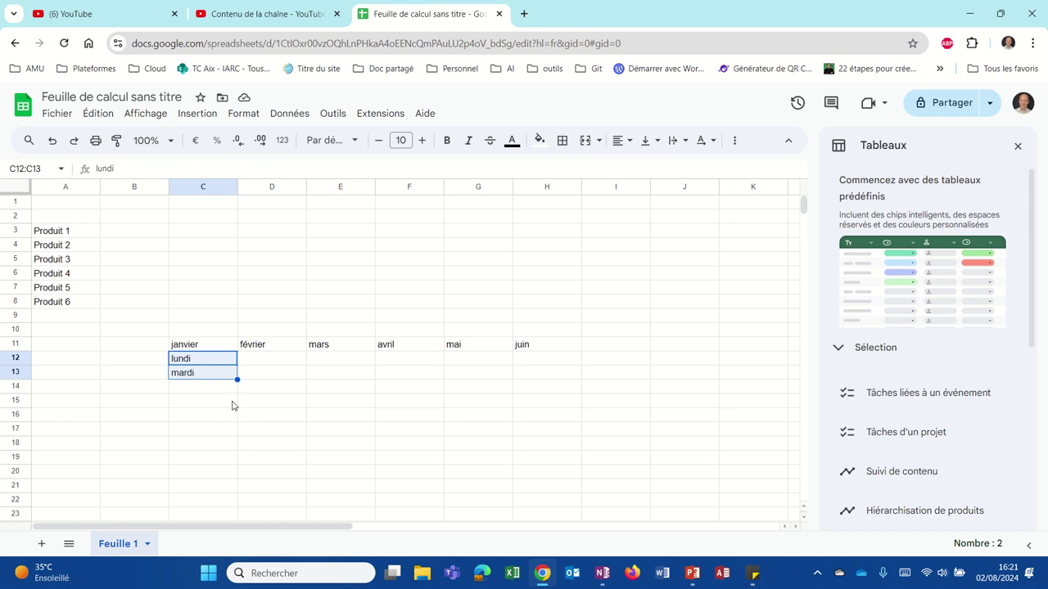
{"action": "left_click_drag", "start_coordinate": [237, 379], "coordinate": [236, 448]}
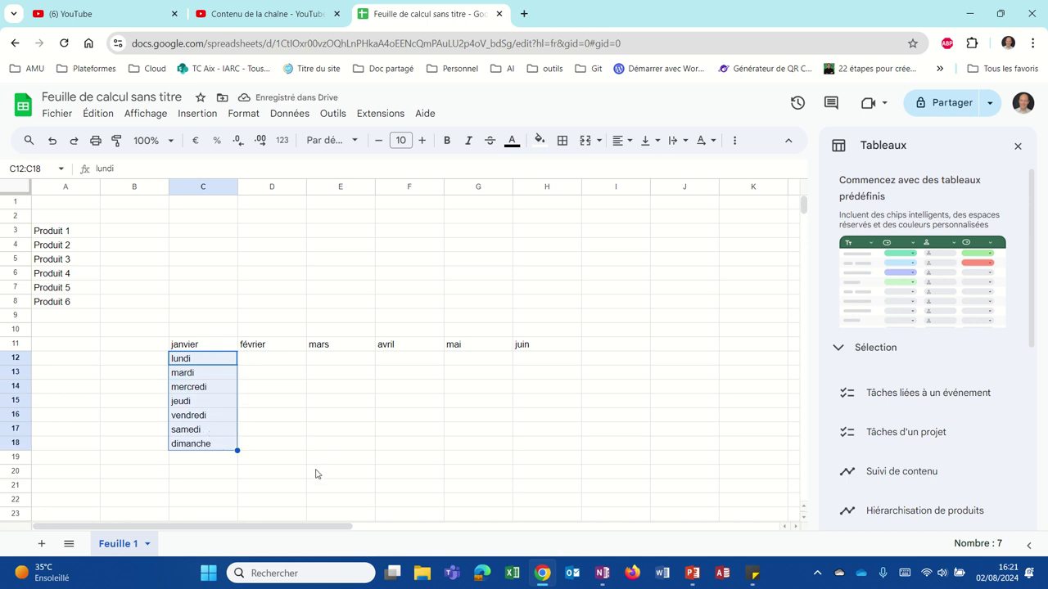
{"action": "left_click_drag", "start_coordinate": [237, 451], "coordinate": [237, 478]}
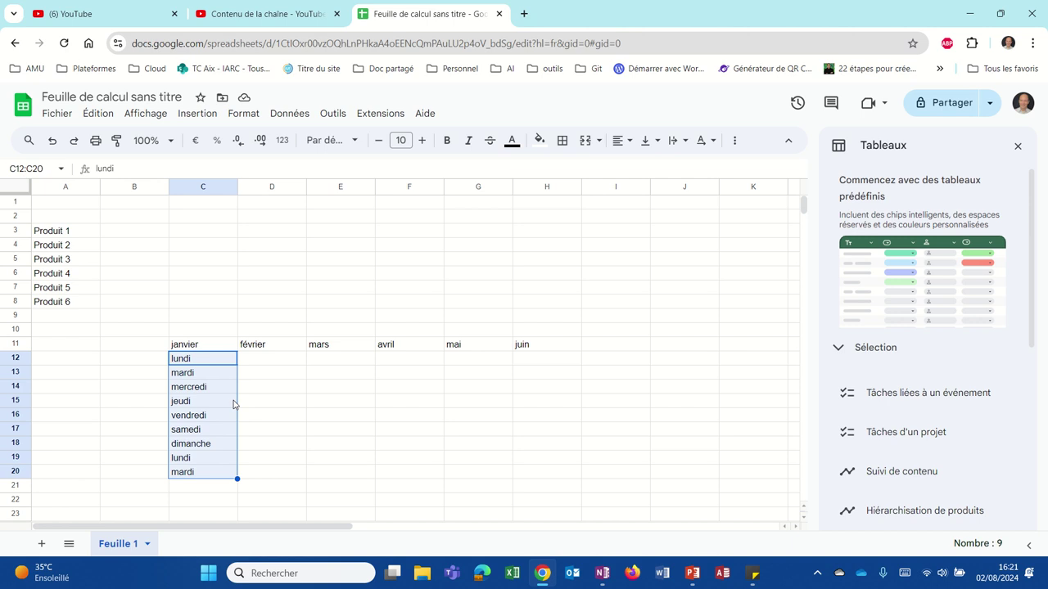
Step: Clear the months and weekdays block in C11:H21
{"action": "left_click", "coordinate": [187, 347]}
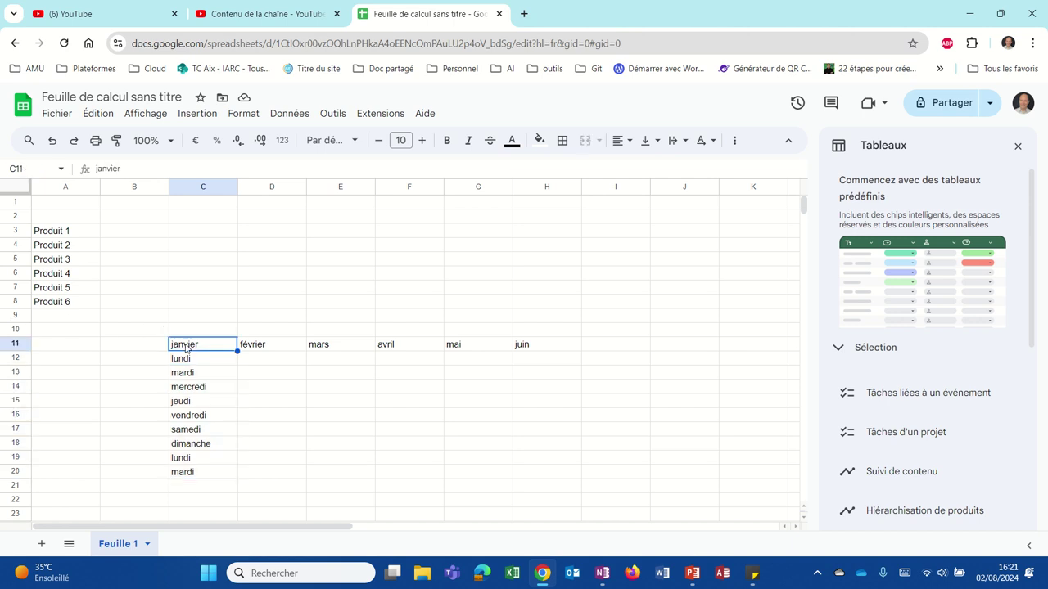
{"action": "left_click_drag", "start_coordinate": [187, 347], "coordinate": [533, 486]}
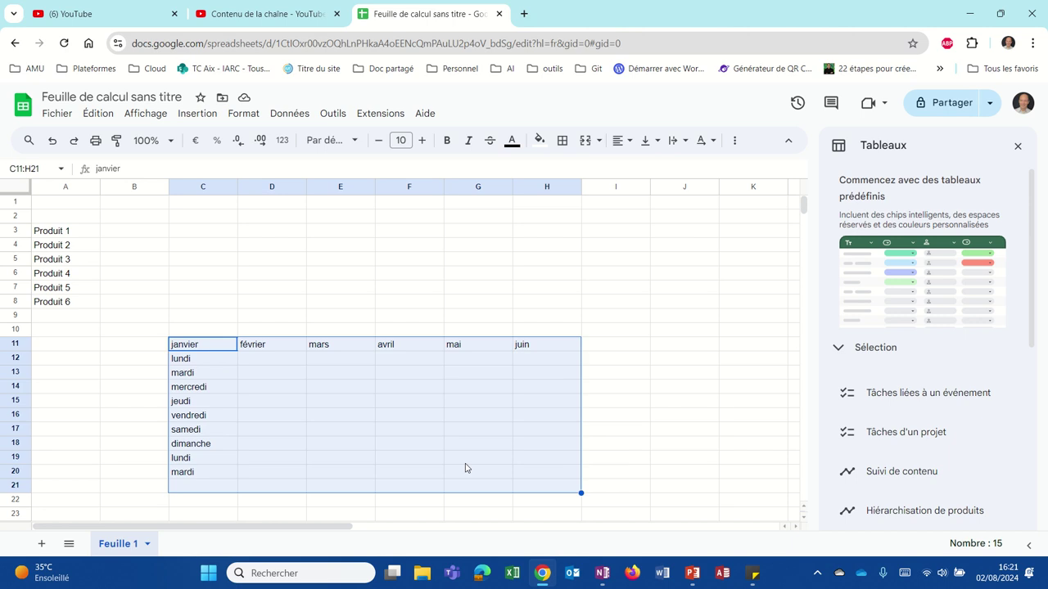
{"action": "key", "text": "Delete"}
Step: Start the quantities with 5 and 7 in B3:B4 and add the Qté header in B2
{"action": "left_click", "coordinate": [127, 238]}
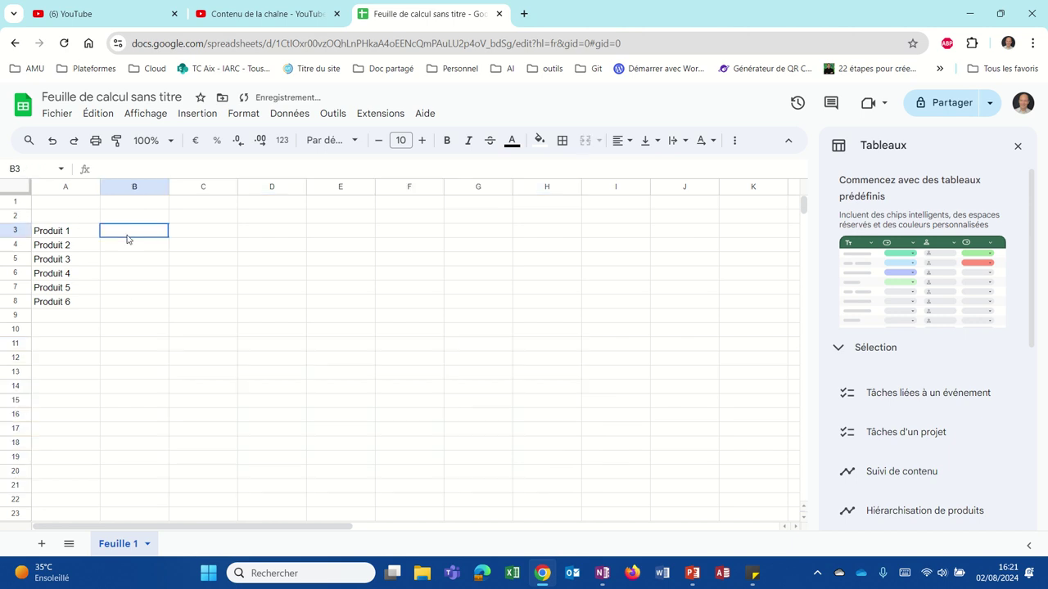
{"action": "type", "text": "5"}
{"action": "key", "text": "Return"}
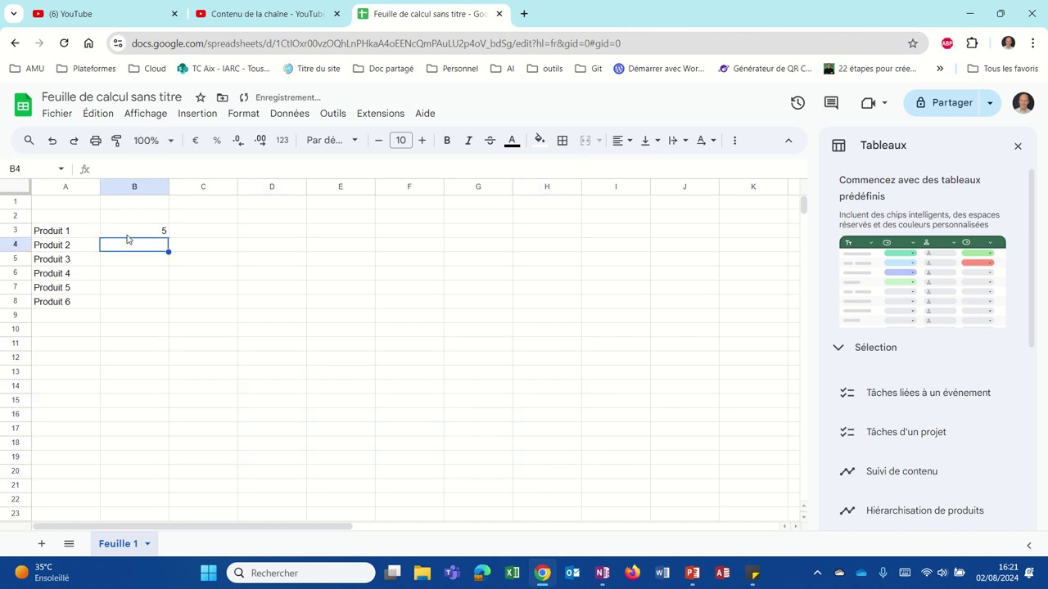
{"action": "type", "text": "7"}
{"action": "key", "text": "Return"}
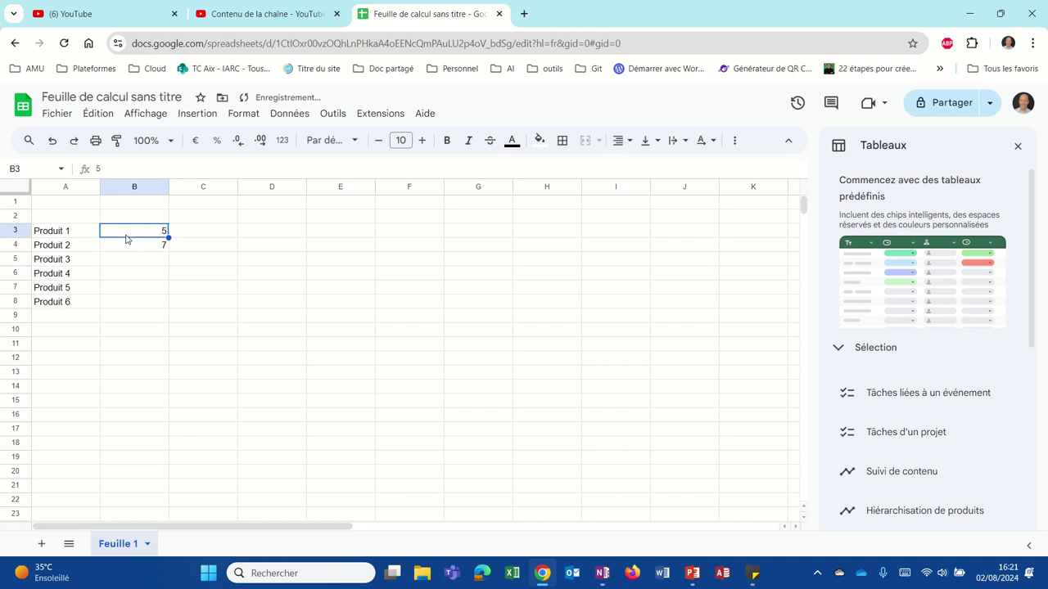
{"action": "left_click_drag", "start_coordinate": [127, 235], "coordinate": [158, 303]}
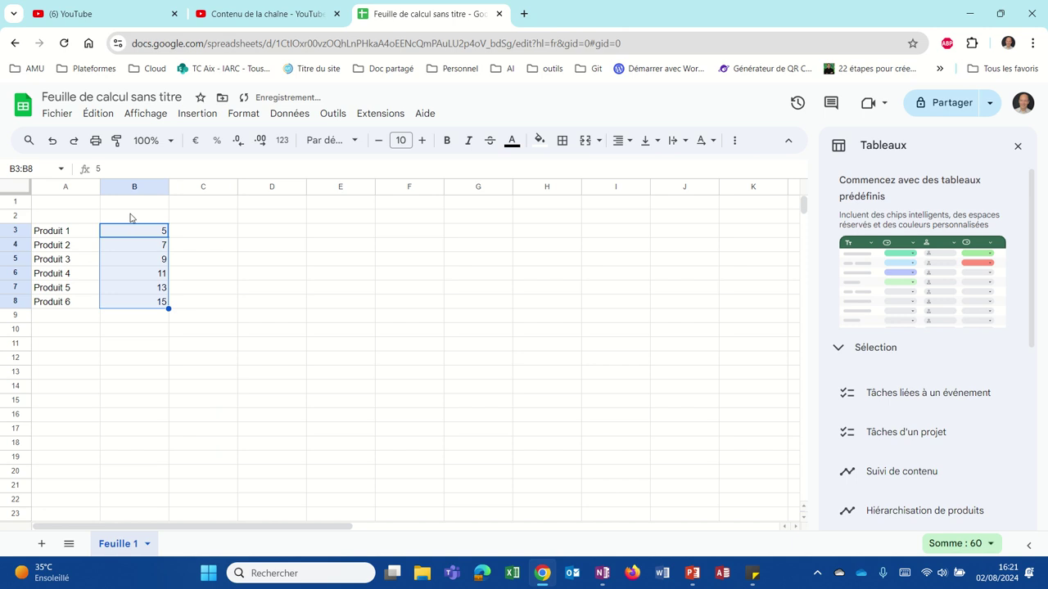
{"action": "left_click", "coordinate": [131, 217]}
{"action": "type", "text": "Qté"}
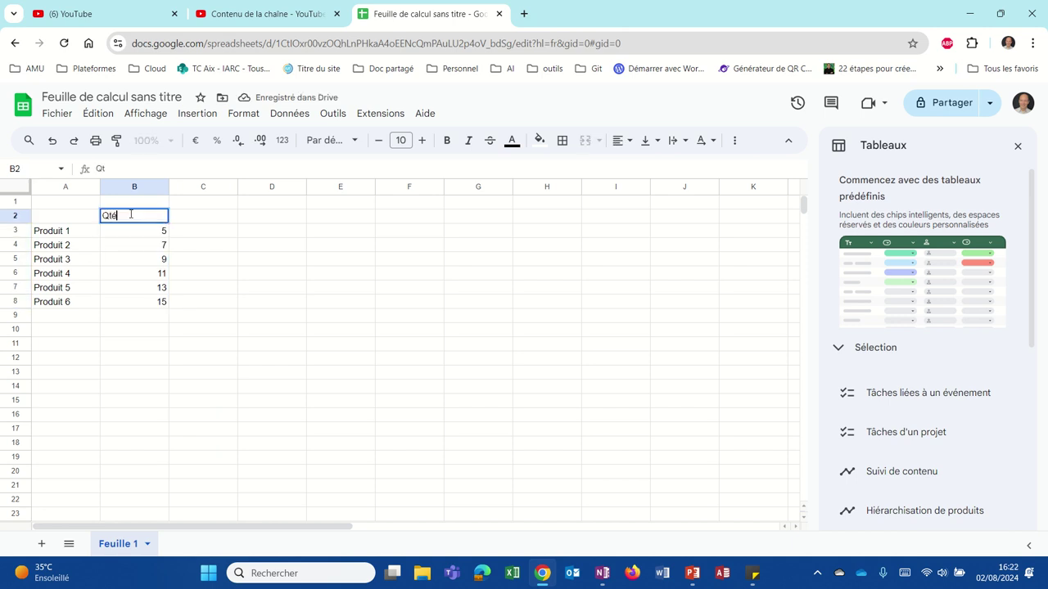
{"action": "key", "text": "Tab"}
Step: Enter prices 10 and 12 in C3:C4 and extend the price series down to C8
{"action": "key", "text": "Down"}
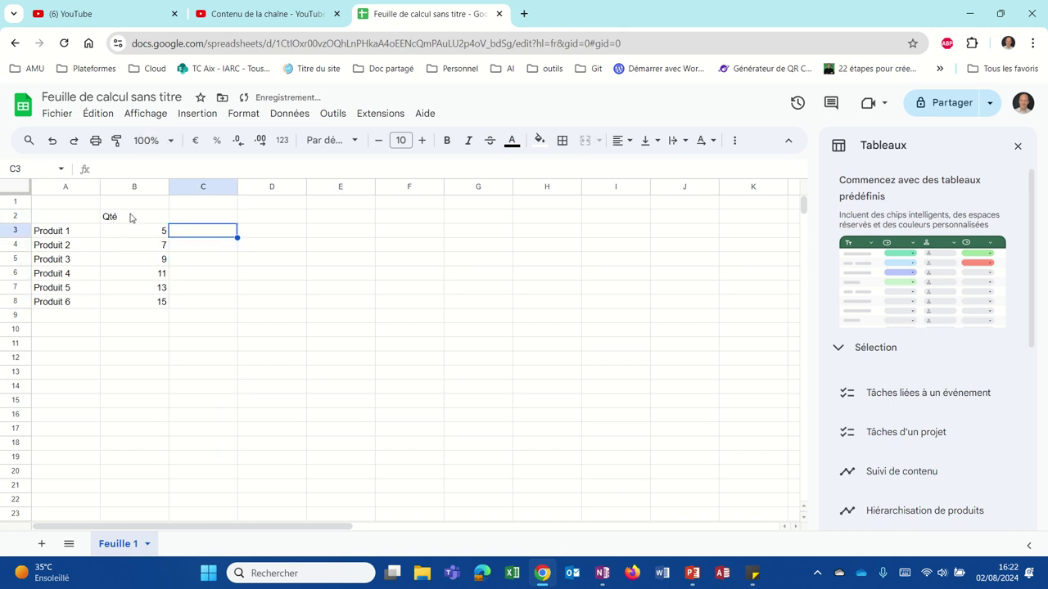
{"action": "type", "text": "10"}
{"action": "key", "text": "Return"}
{"action": "type", "text": "12"}
{"action": "key", "text": "Return"}
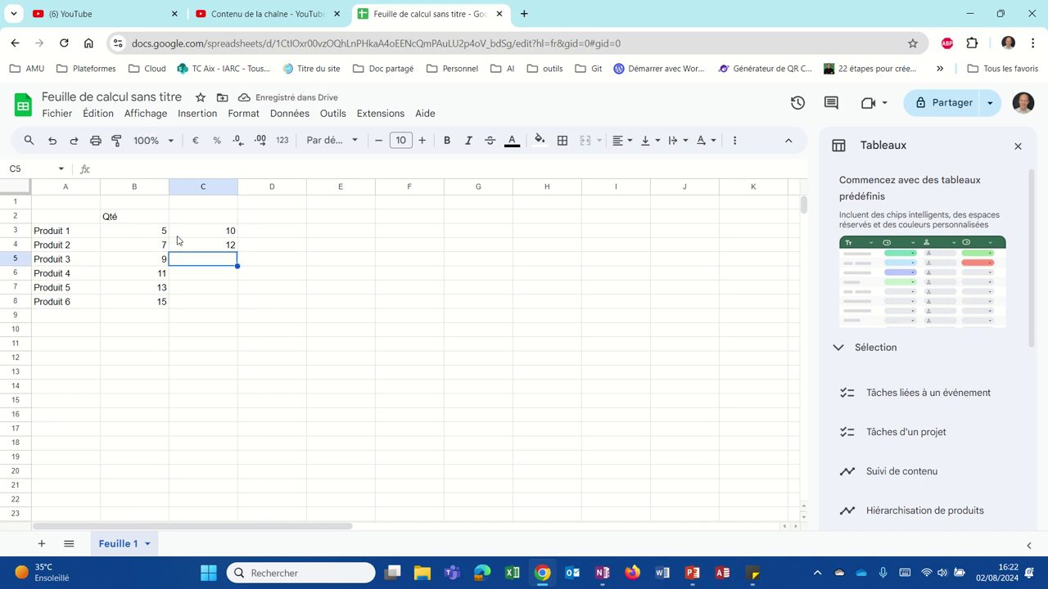
{"action": "left_click_drag", "start_coordinate": [180, 232], "coordinate": [197, 244]}
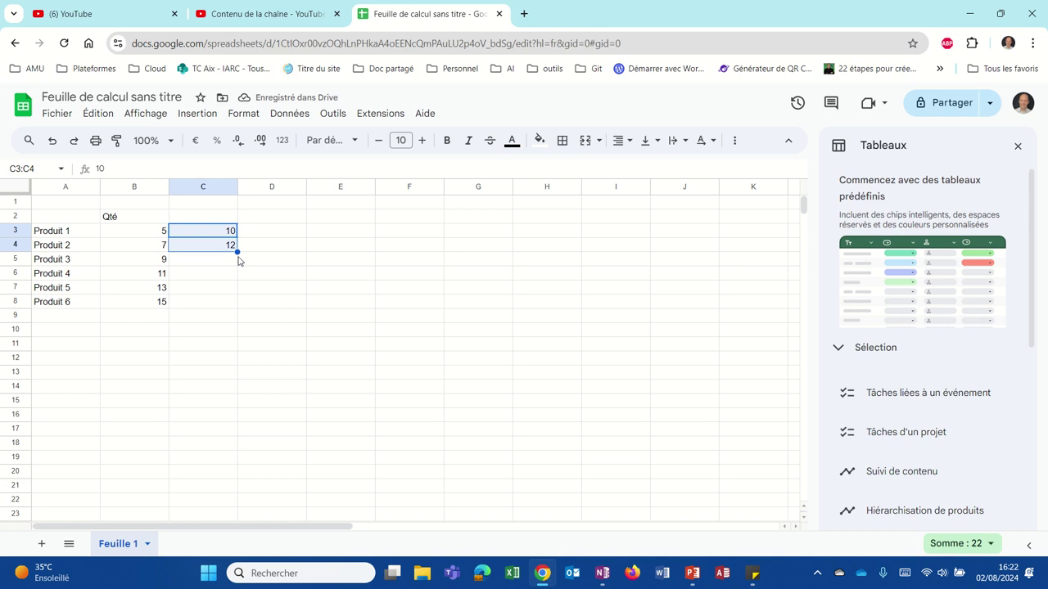
{"action": "left_click_drag", "start_coordinate": [238, 252], "coordinate": [226, 302]}
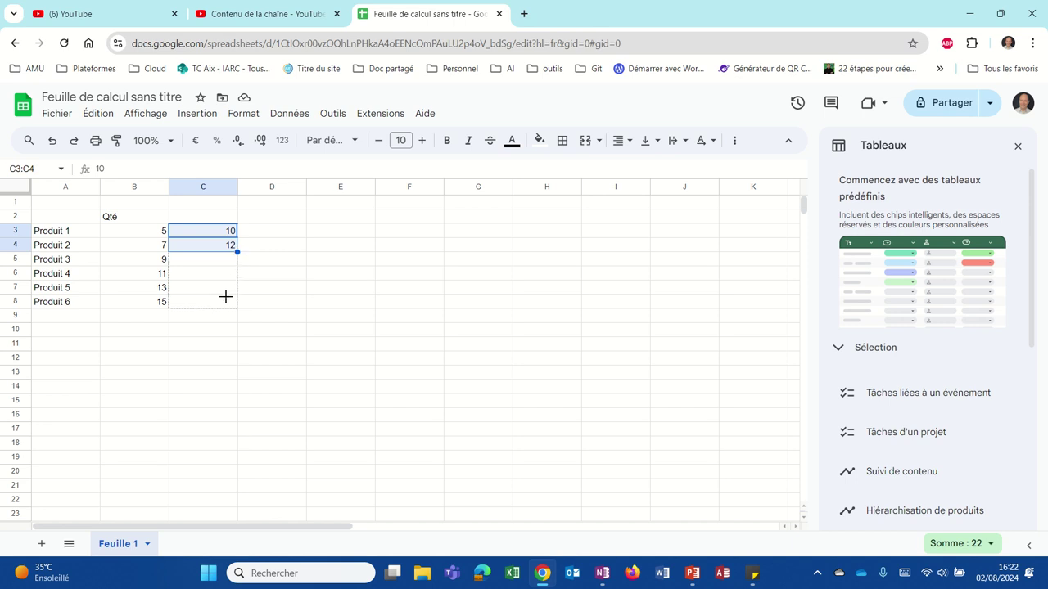
Step: Add the headers PUT in C2 and Total in D2
{"action": "left_click", "coordinate": [188, 219]}
{"action": "type", "text": "P"}
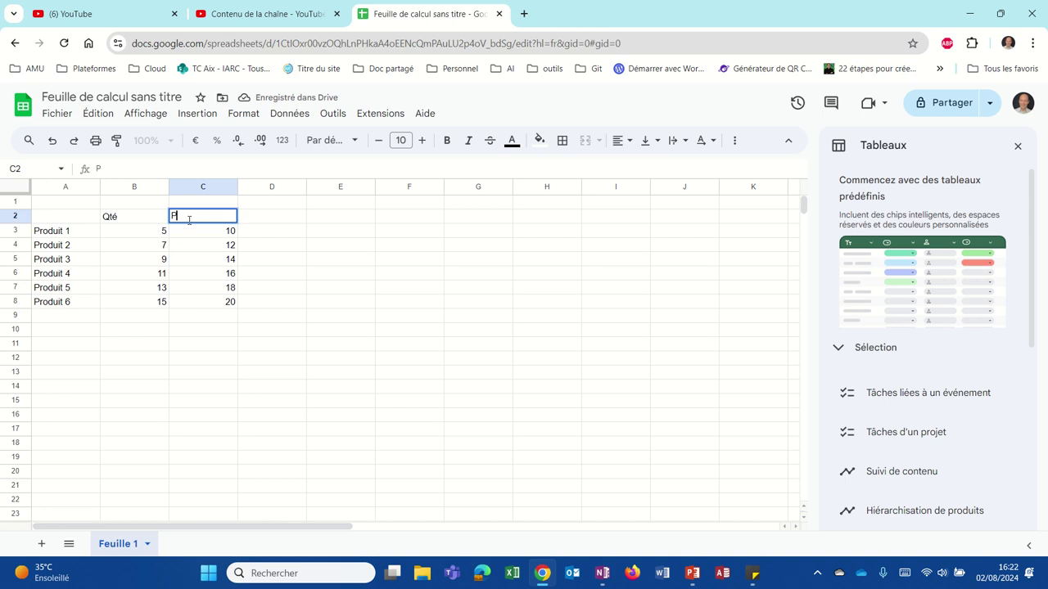
{"action": "type", "text": "UT"}
{"action": "key", "text": "Tab"}
{"action": "type", "text": "T"}
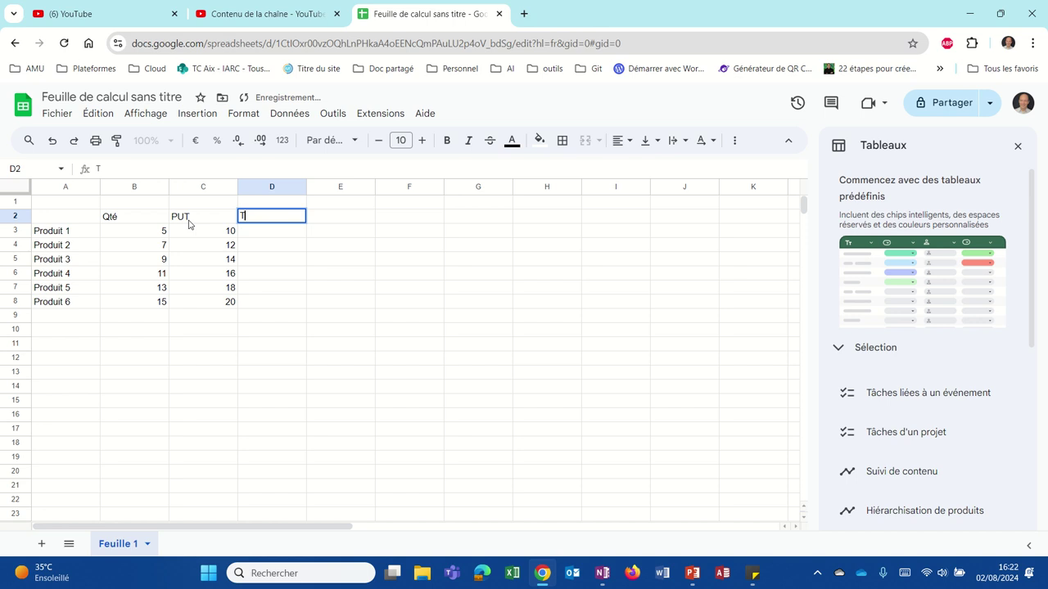
{"action": "type", "text": "otal"}
{"action": "key", "text": "Return"}
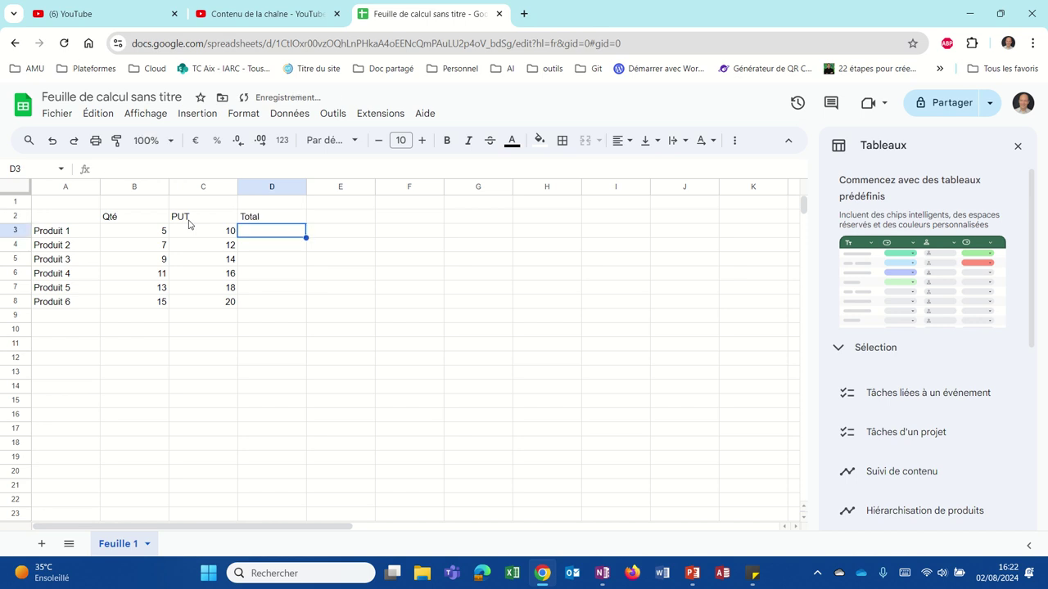
Step: Enter the formula =C3*B3 in D3 so Produit 1's total is 50
{"action": "type", "text": "="}
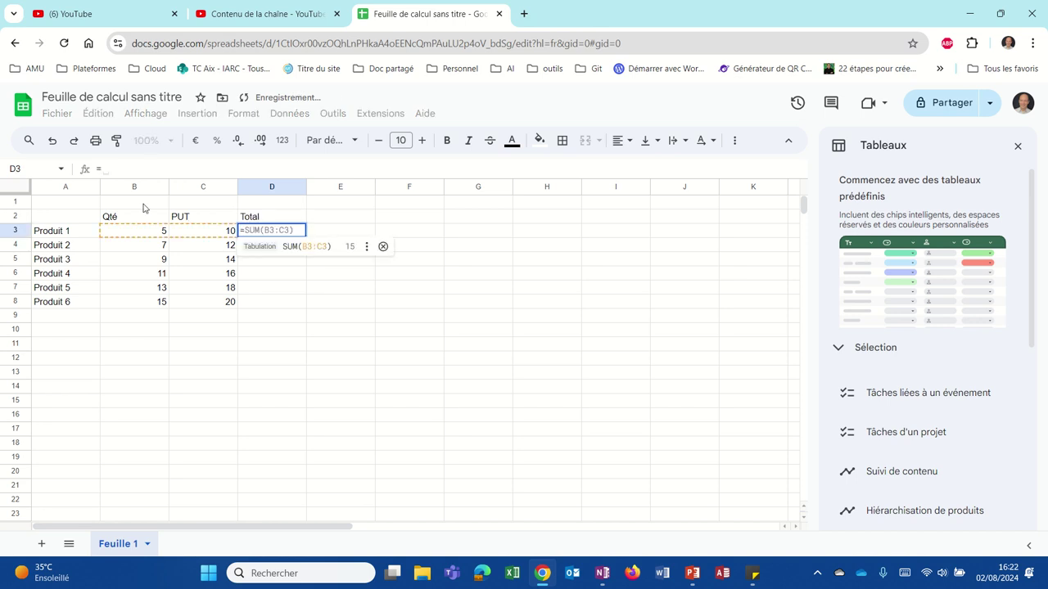
{"action": "left_click", "coordinate": [181, 235]}
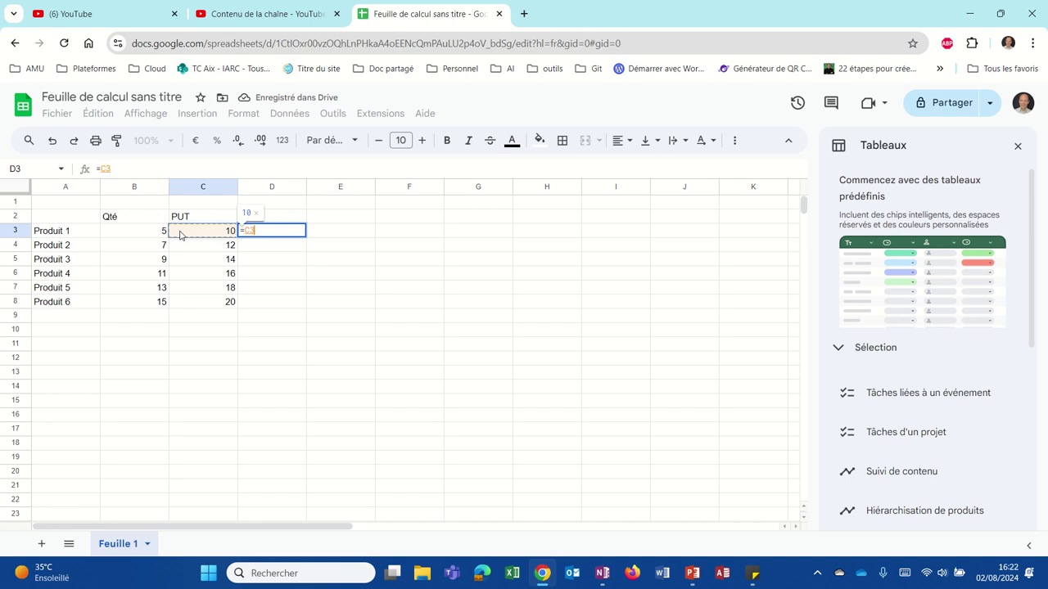
{"action": "type", "text": "*"}
{"action": "left_click", "coordinate": [156, 235]}
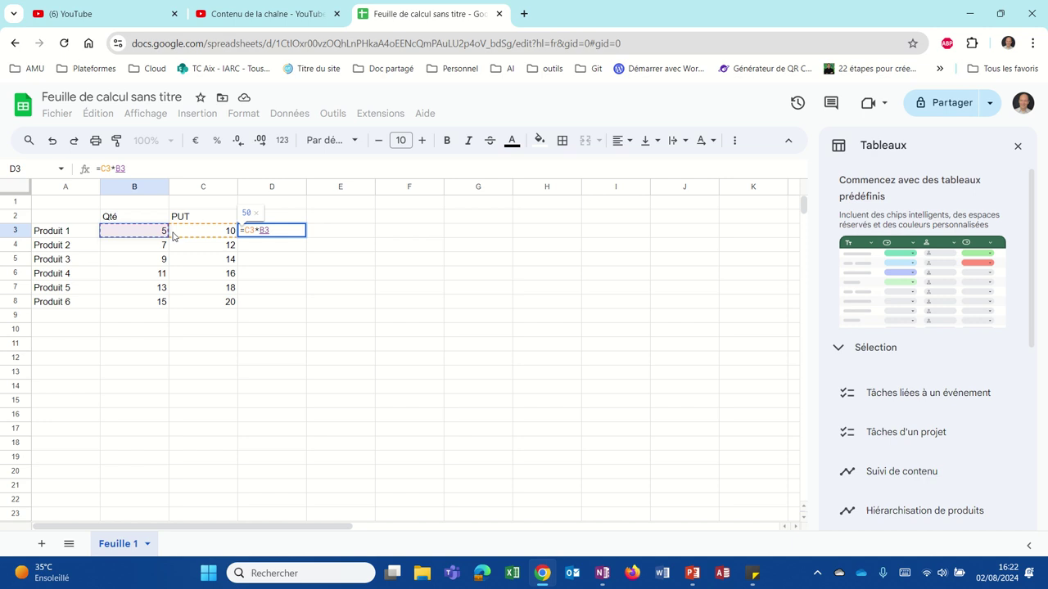
{"action": "key", "text": "Return"}
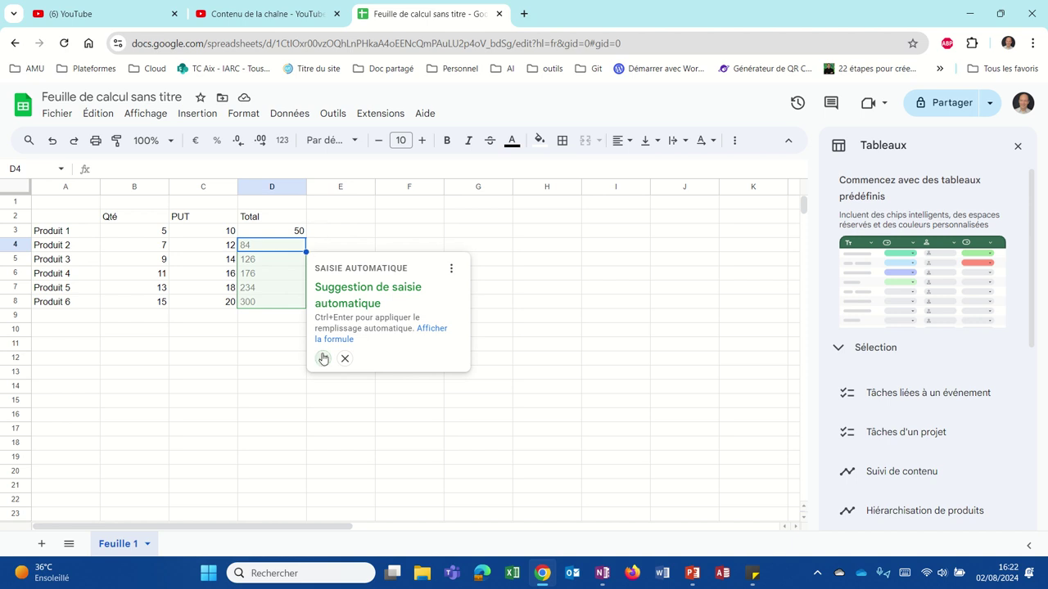
Step: Fill the =C3*B3 total formula from D3 down to D8, checking Produit 6's total
{"action": "left_click", "coordinate": [322, 359]}
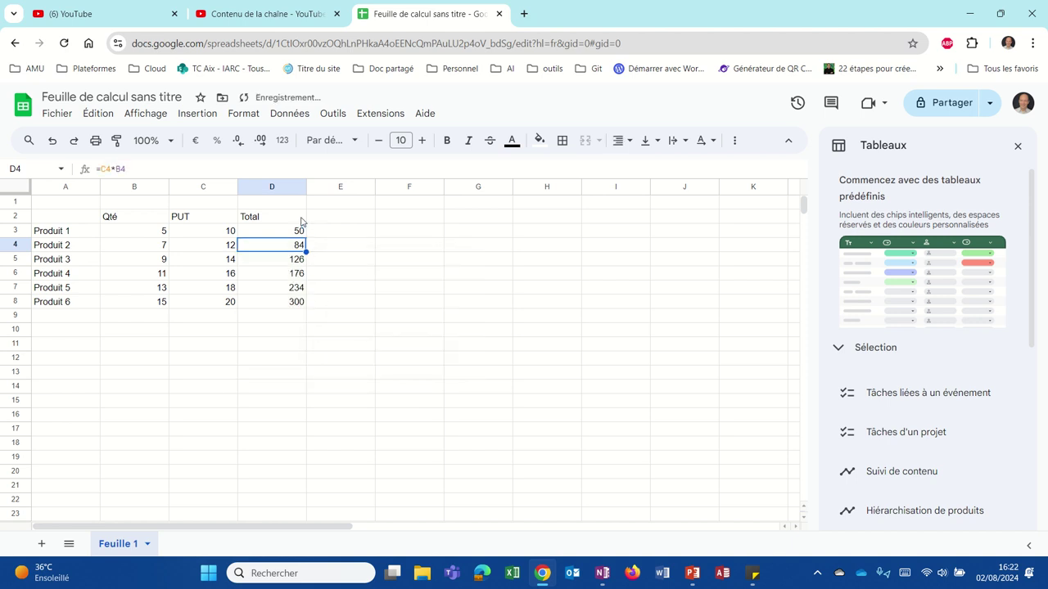
{"action": "left_click", "coordinate": [291, 304]}
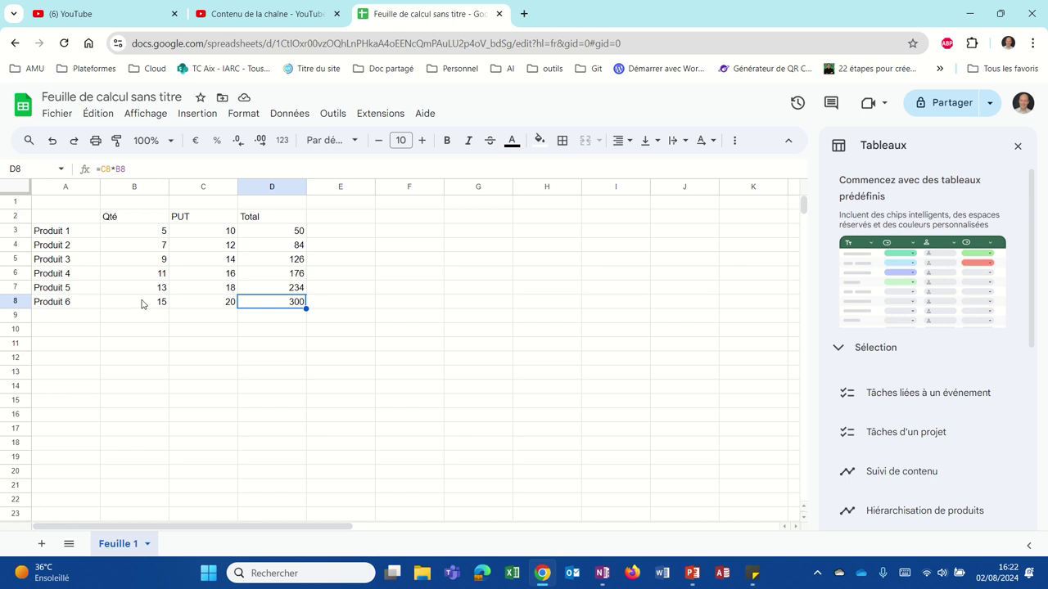
{"action": "left_click", "coordinate": [259, 234]}
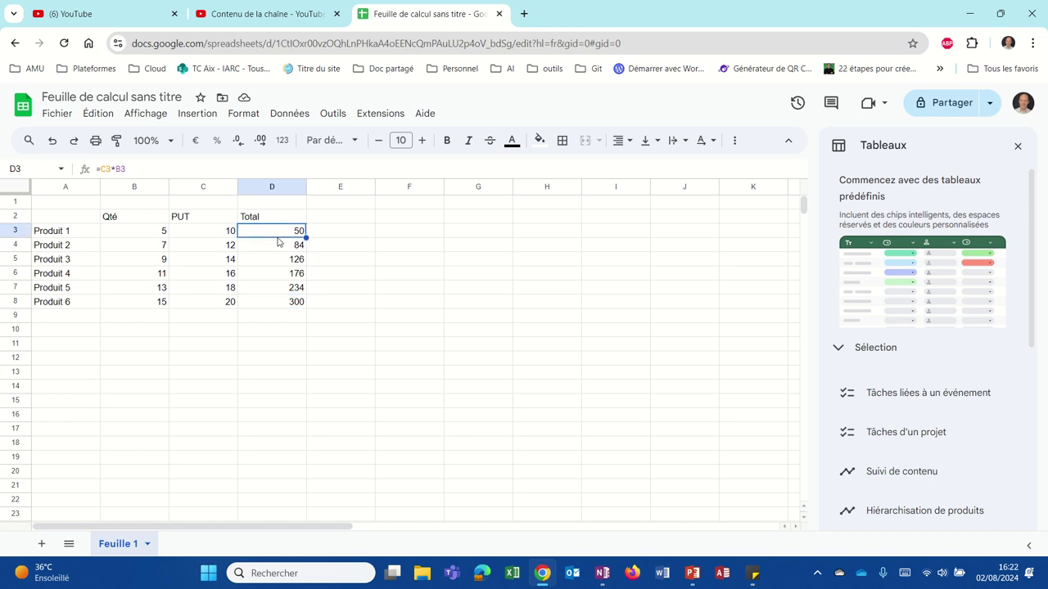
{"action": "left_click_drag", "start_coordinate": [305, 238], "coordinate": [298, 310]}
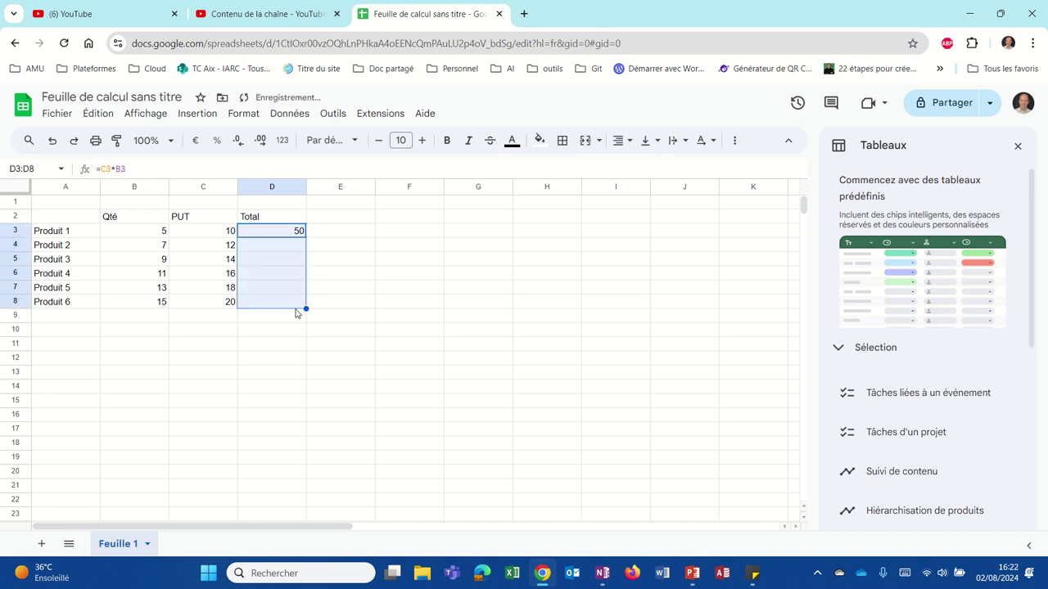